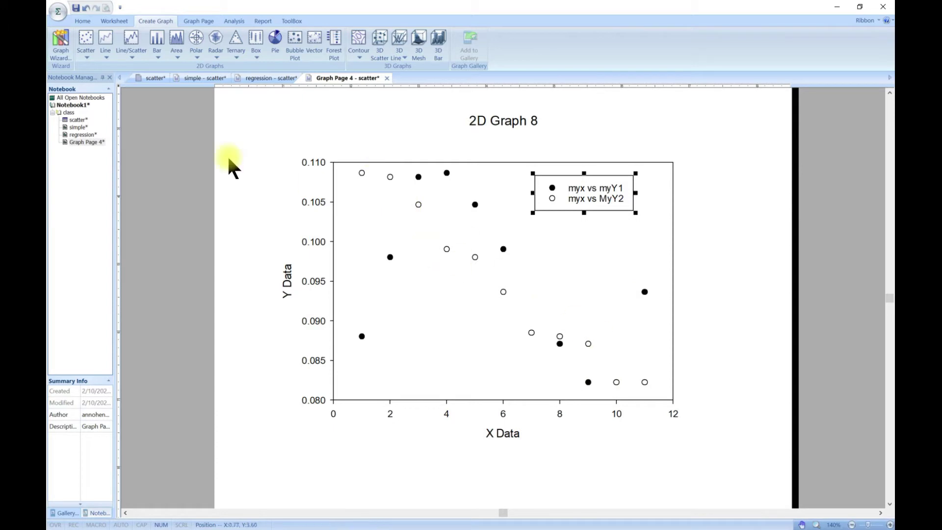
# - Rename Graph Page 4 in the notebook as multiple
pyautogui.rightClick(77, 141)
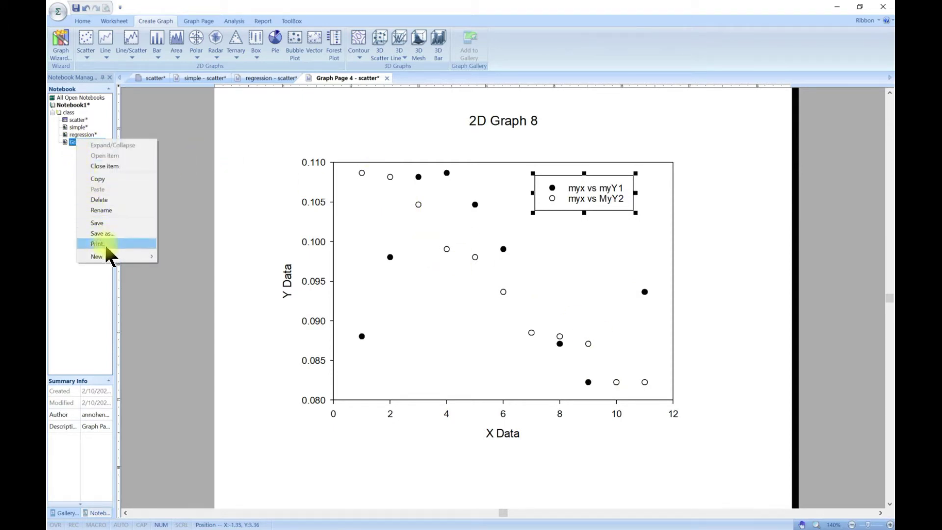
pyautogui.click(107, 211)
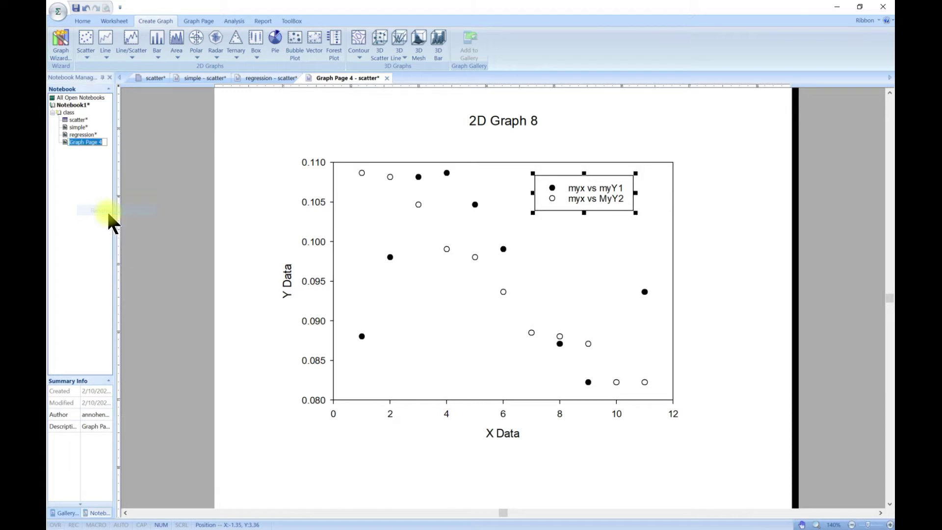
pyautogui.write('multiple')
pyautogui.click(200, 192)
# - Rename the notebook section class as 2Dplot
pyautogui.rightClick(68, 113)
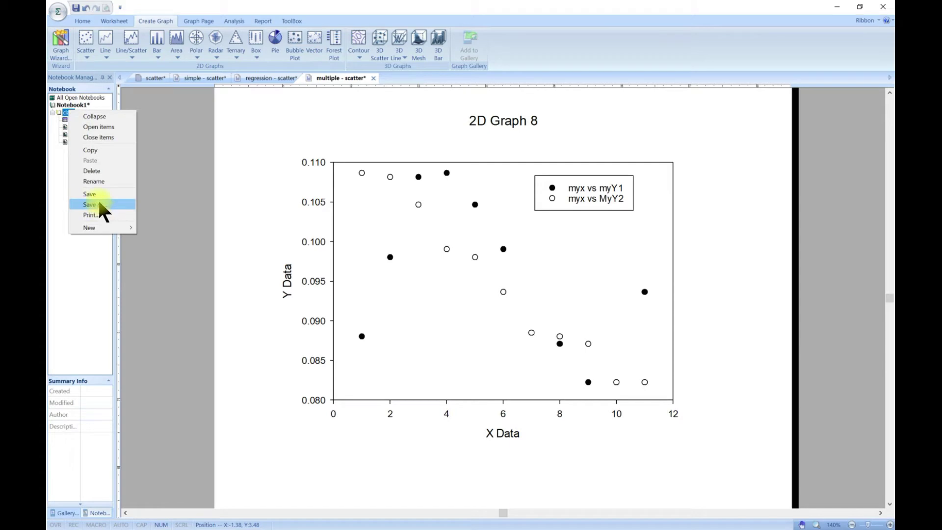
pyautogui.click(99, 181)
pyautogui.write('2')
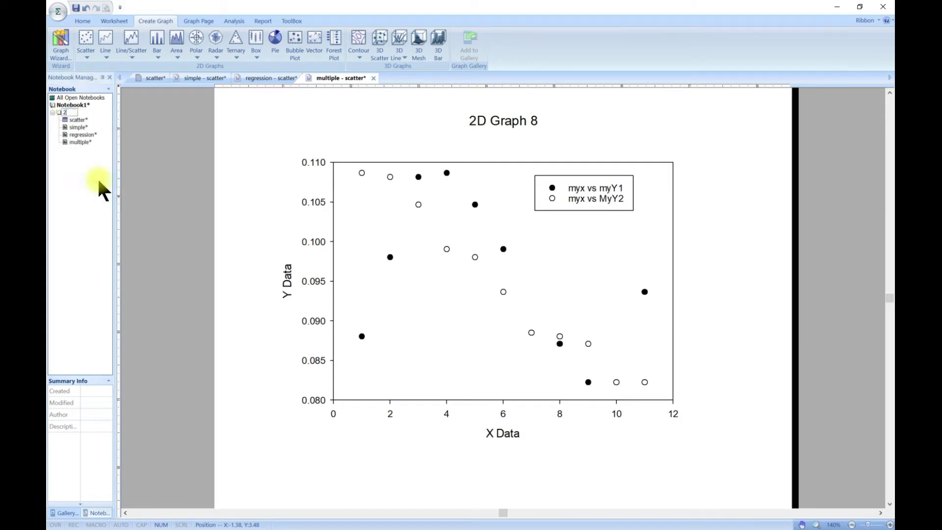
pyautogui.write('Dplot')
pyautogui.press('Return')
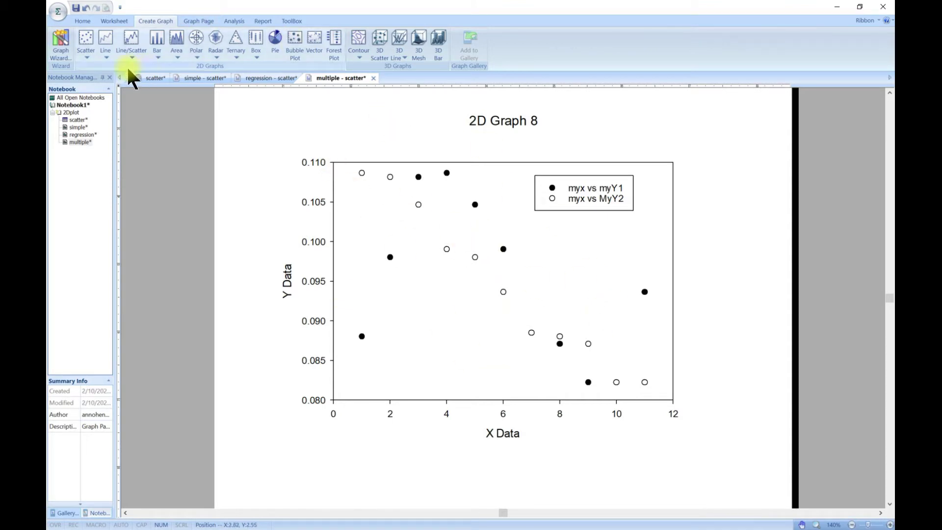
pyautogui.click(86, 59)
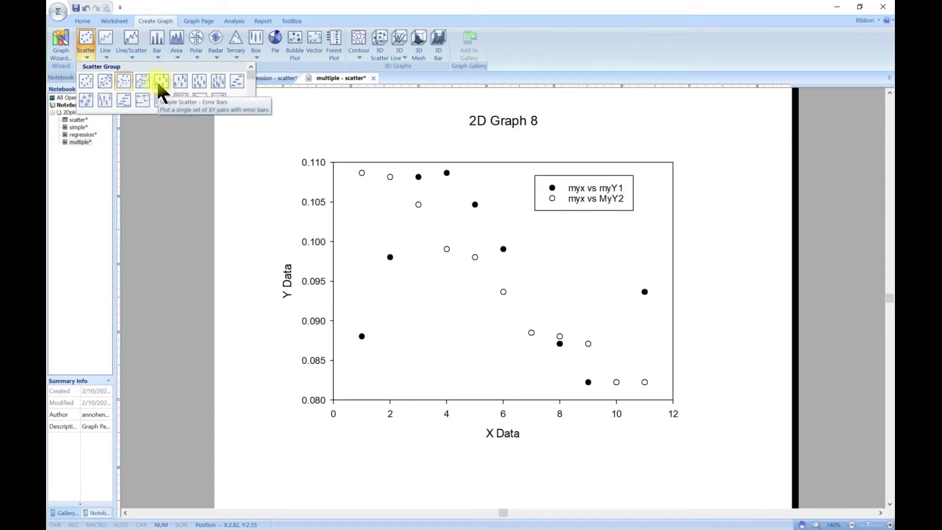
pyautogui.click(274, 77)
pyautogui.click(204, 78)
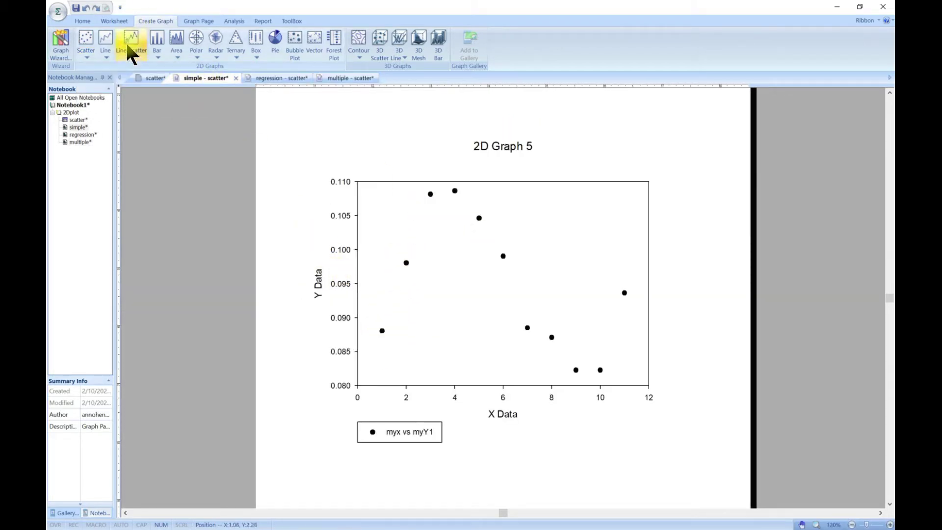
pyautogui.click(88, 57)
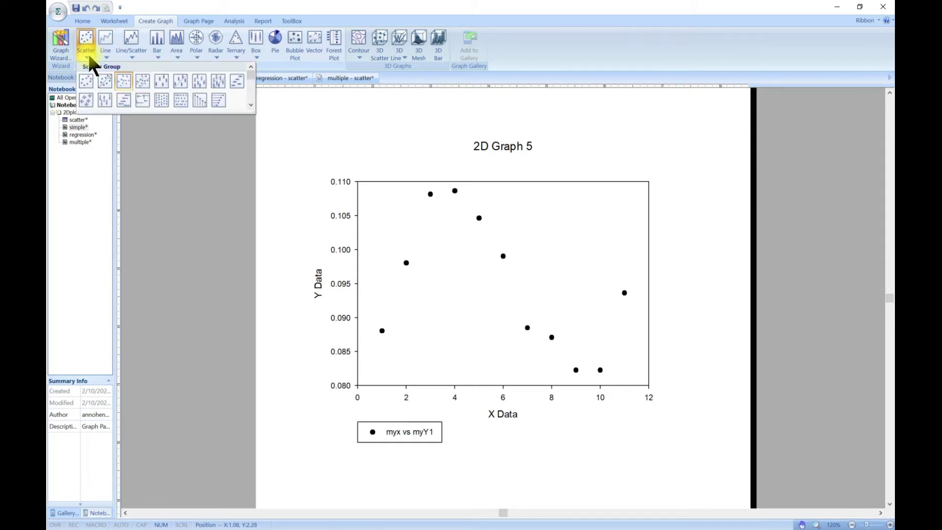
pyautogui.click(162, 81)
pyautogui.moveTo(405, 393); pyautogui.dragTo(346, 147)
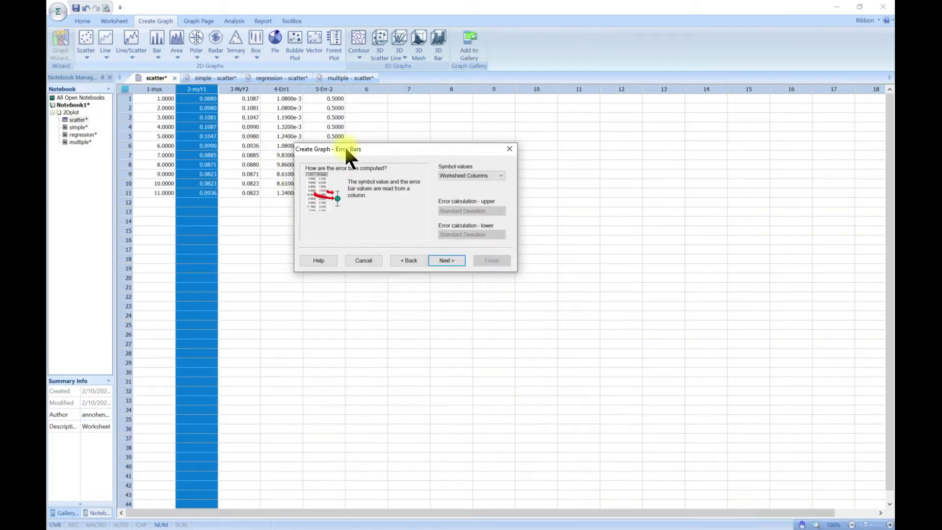
# - Examine the symbol value options for computing the error bars against the worksheet columns, keeping Worksheet Columns selected
pyautogui.click(501, 177)
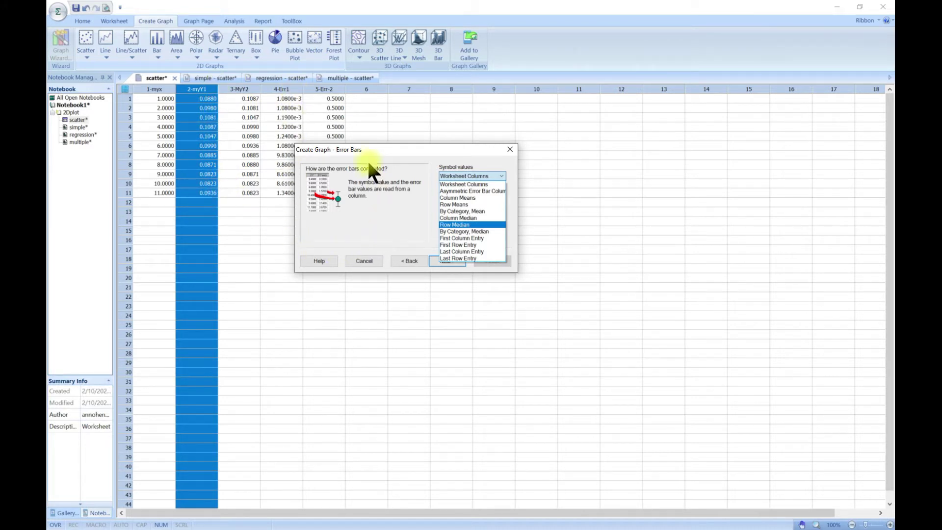
pyautogui.click(393, 150)
pyautogui.moveTo(385, 150); pyautogui.dragTo(508, 148)
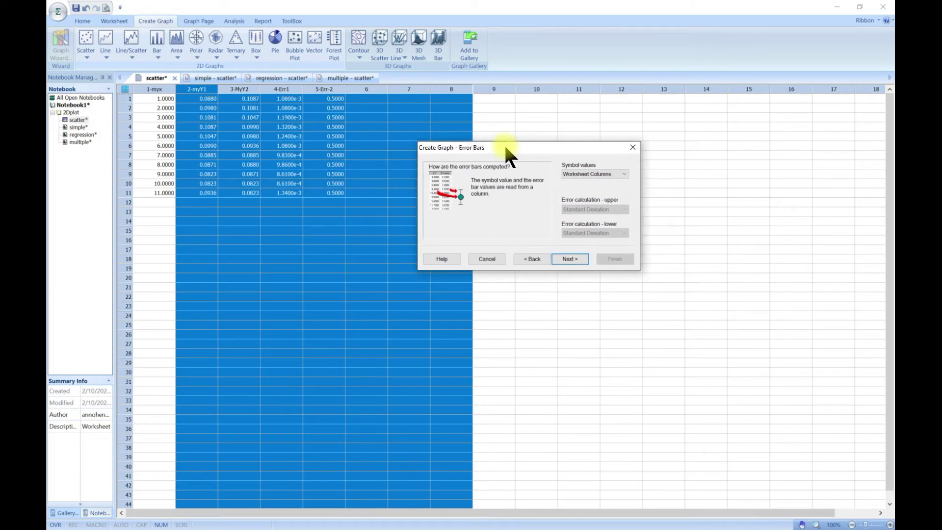
pyautogui.click(330, 174)
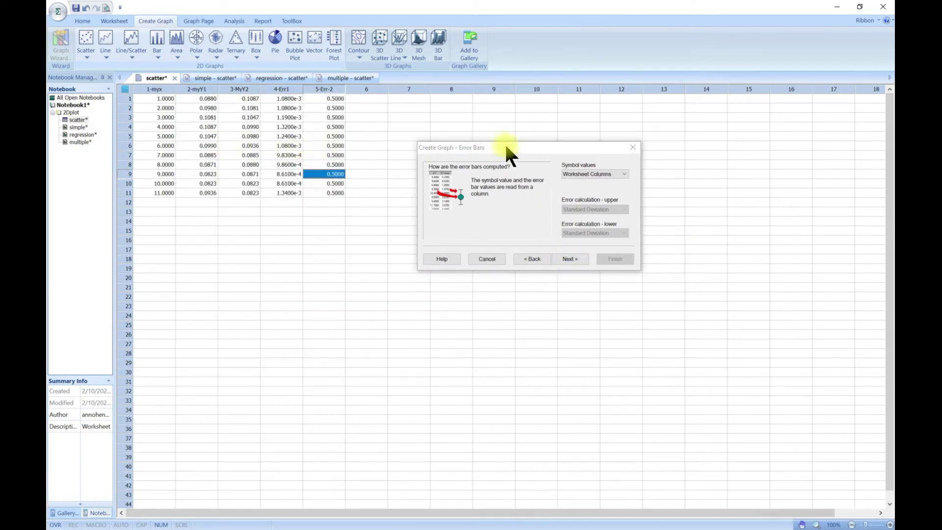
pyautogui.moveTo(504, 148); pyautogui.dragTo(427, 138)
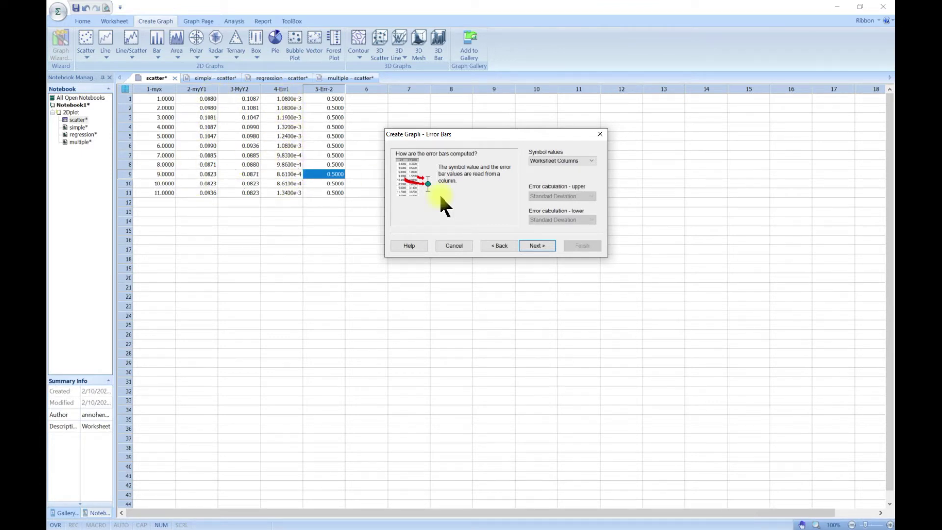
pyautogui.moveTo(509, 134); pyautogui.dragTo(484, 122)
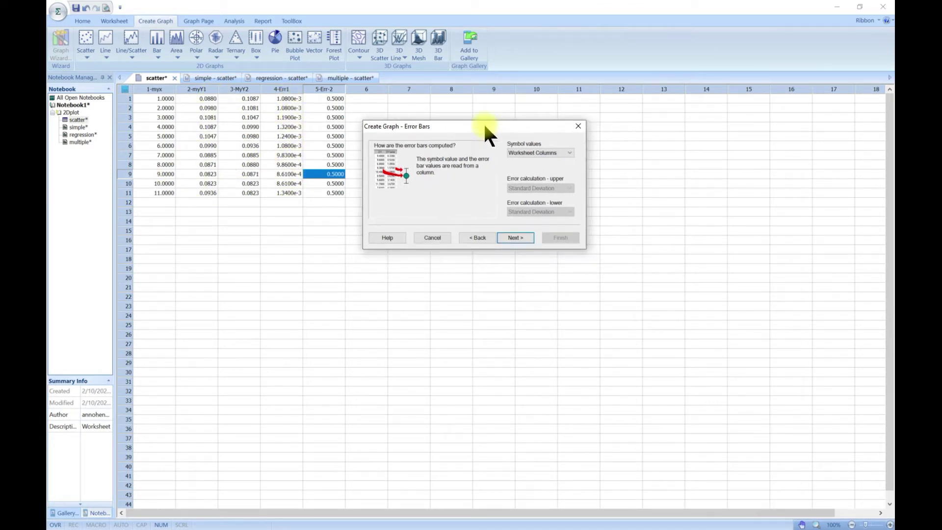
pyautogui.click(571, 152)
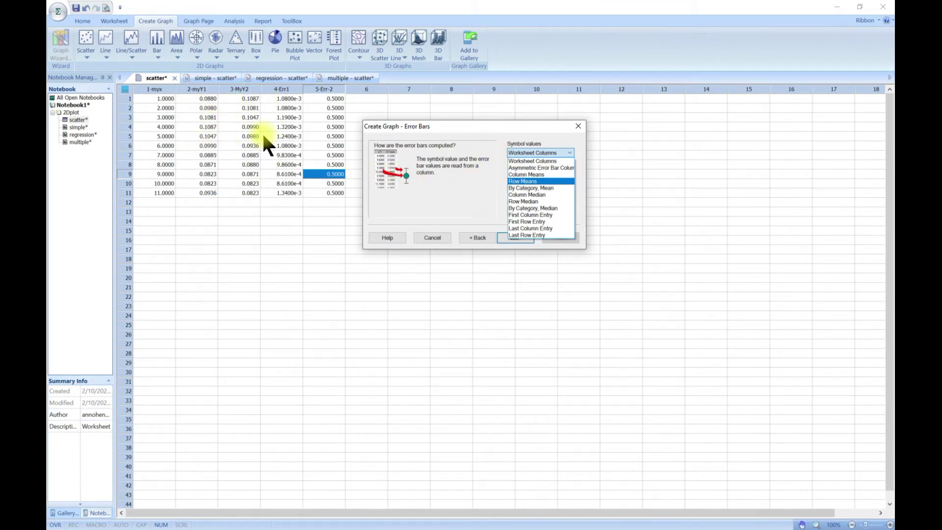
pyautogui.click(488, 134)
pyautogui.click(569, 153)
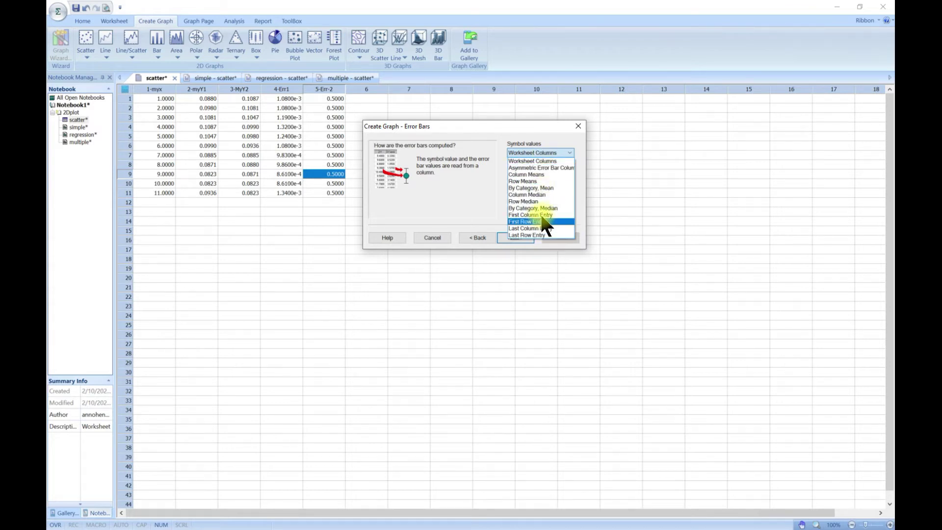
pyautogui.click(522, 161)
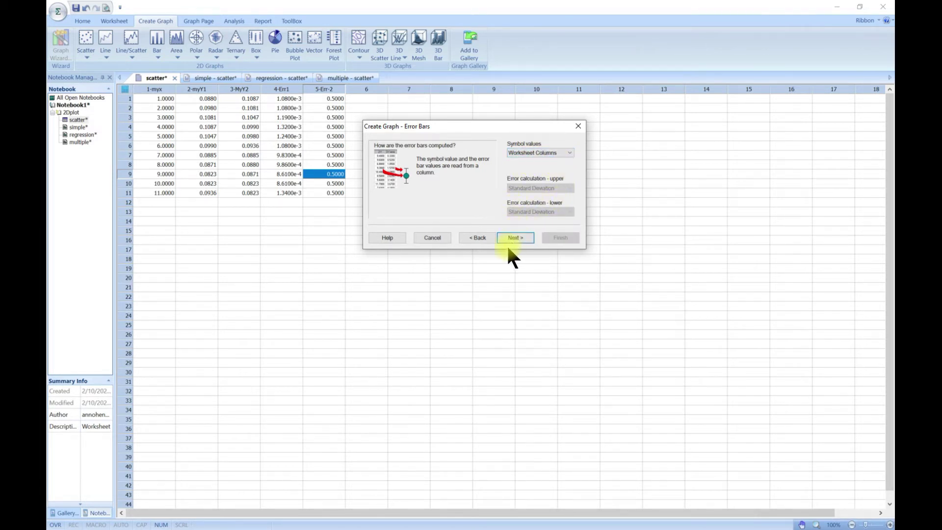
pyautogui.click(524, 235)
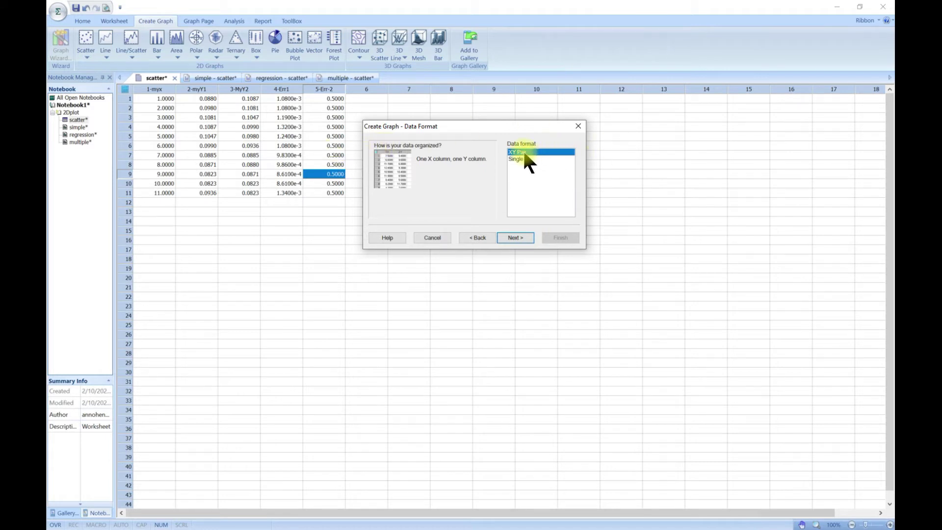
pyautogui.click(516, 236)
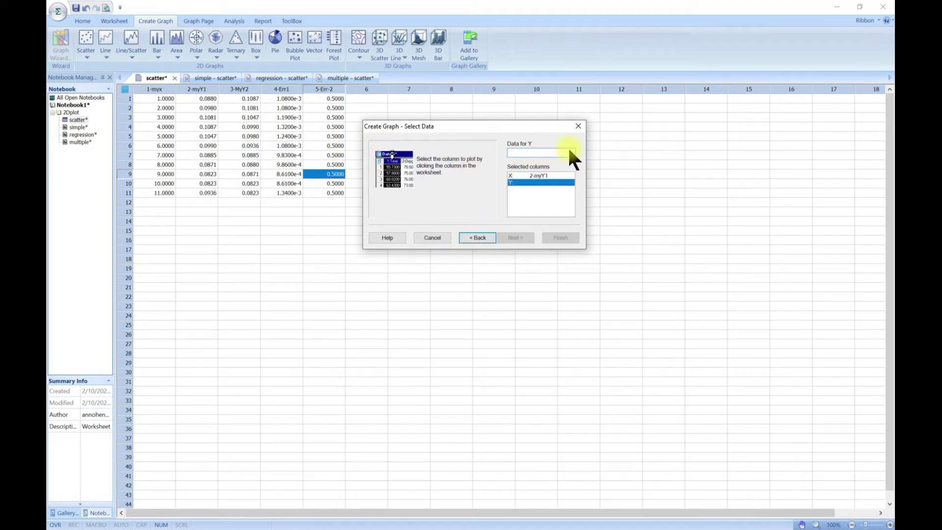
pyautogui.click(535, 175)
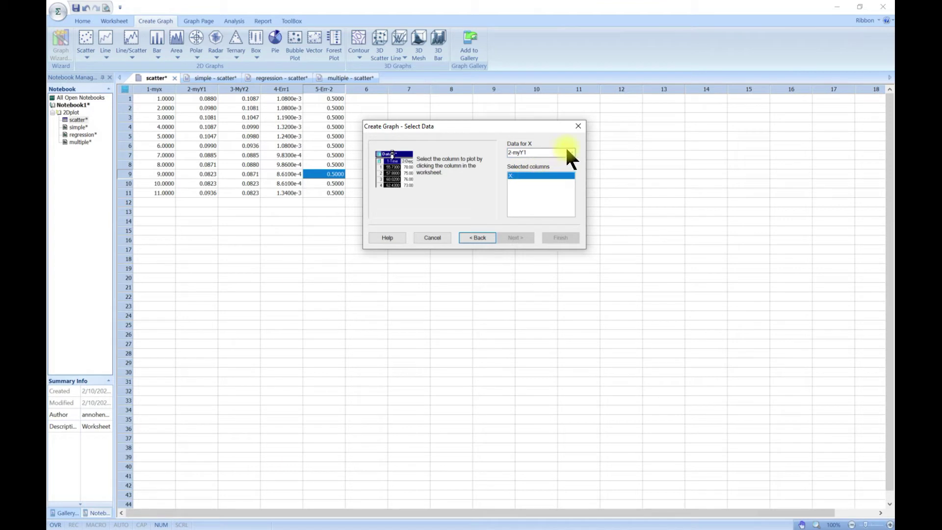
pyautogui.click(571, 153)
pyautogui.click(554, 161)
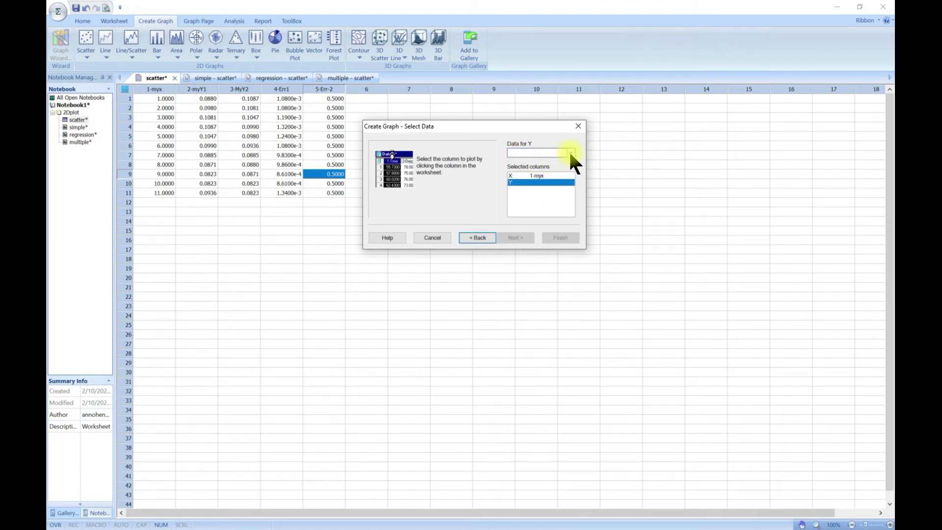
pyautogui.click(570, 152)
pyautogui.click(553, 167)
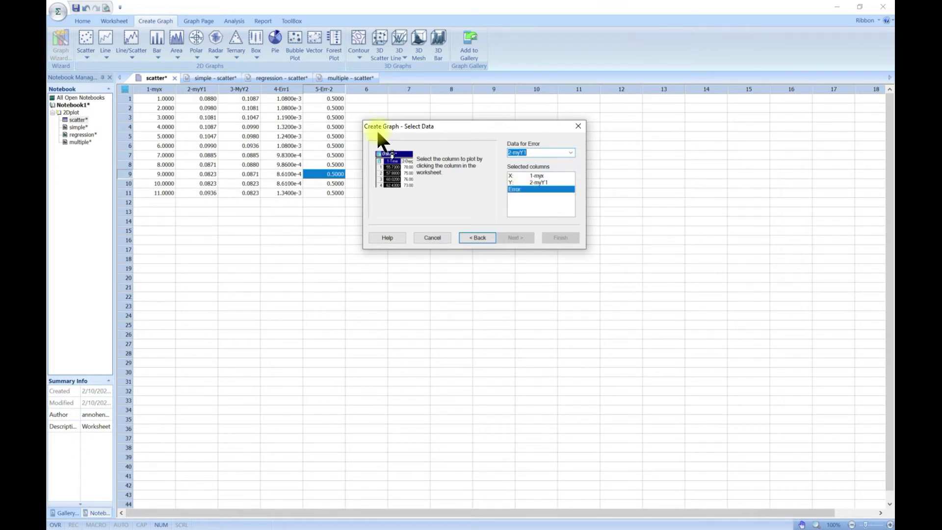
pyautogui.click(571, 153)
pyautogui.click(548, 181)
pyautogui.click(578, 127)
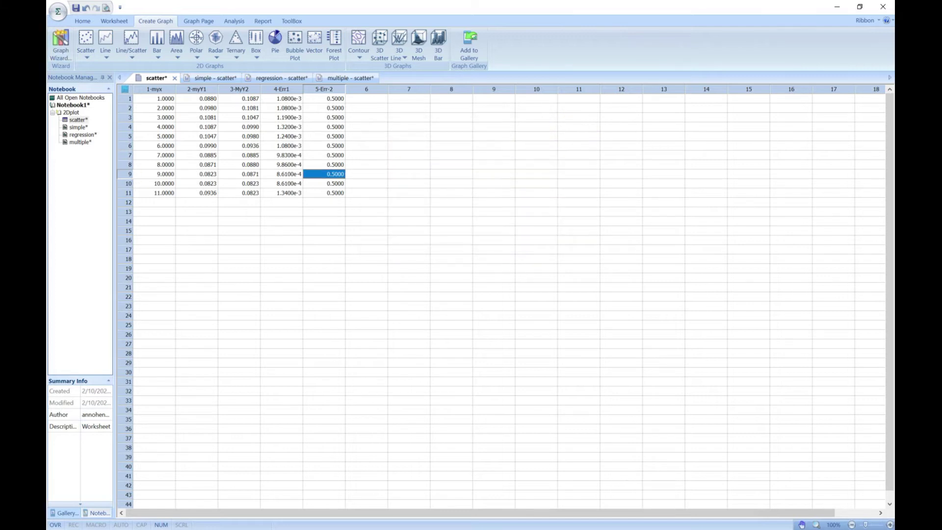
# - Add a new graph page to the 2Dplot section and dismiss the graph creation wizard
pyautogui.rightClick(77, 139)
pyautogui.click(83, 146)
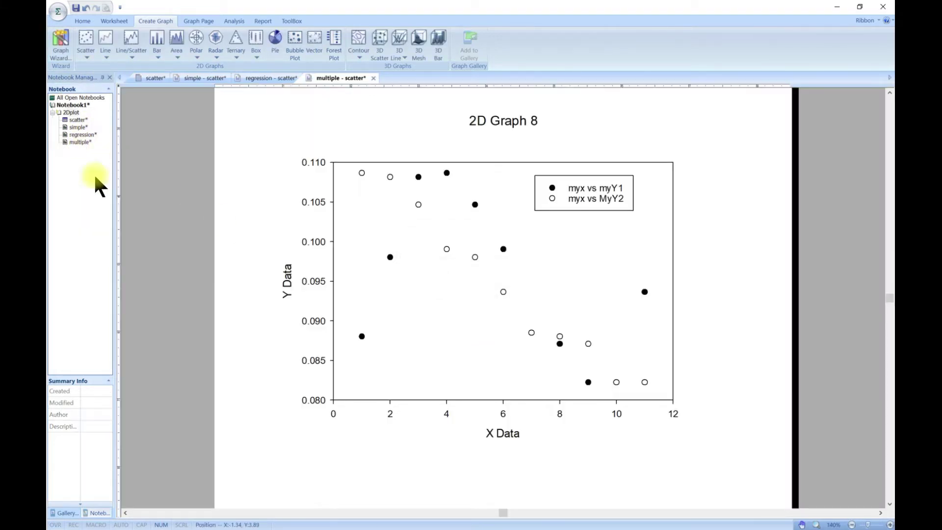
pyautogui.rightClick(77, 142)
pyautogui.moveTo(129, 259)
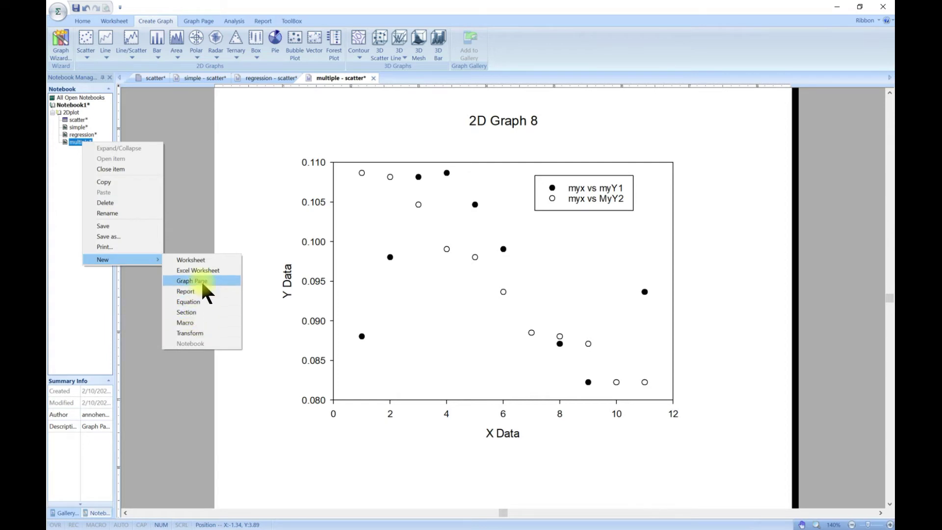
pyautogui.click(203, 283)
pyautogui.click(445, 288)
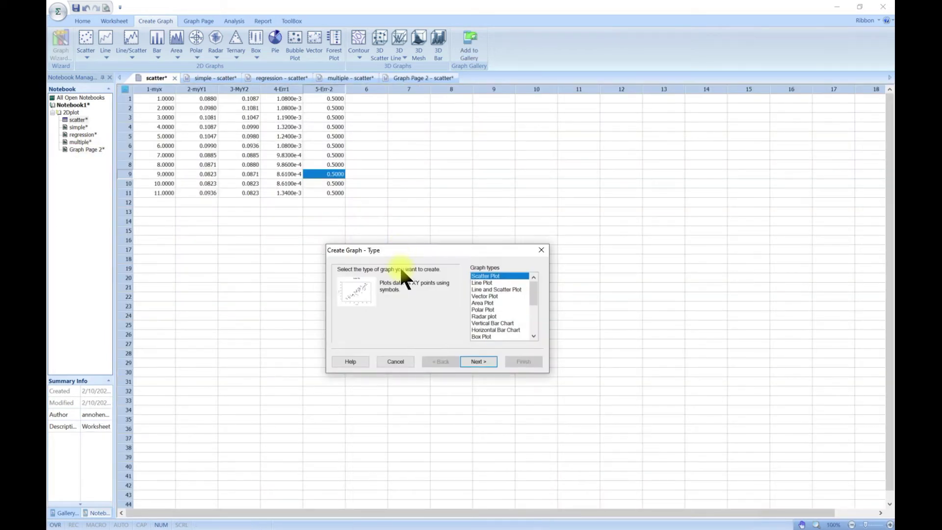
pyautogui.click(541, 250)
# - Start a Simple Scatter - Error Bars graph using Worksheet Columns for symbol values and the XY Pair data format
pyautogui.click(86, 57)
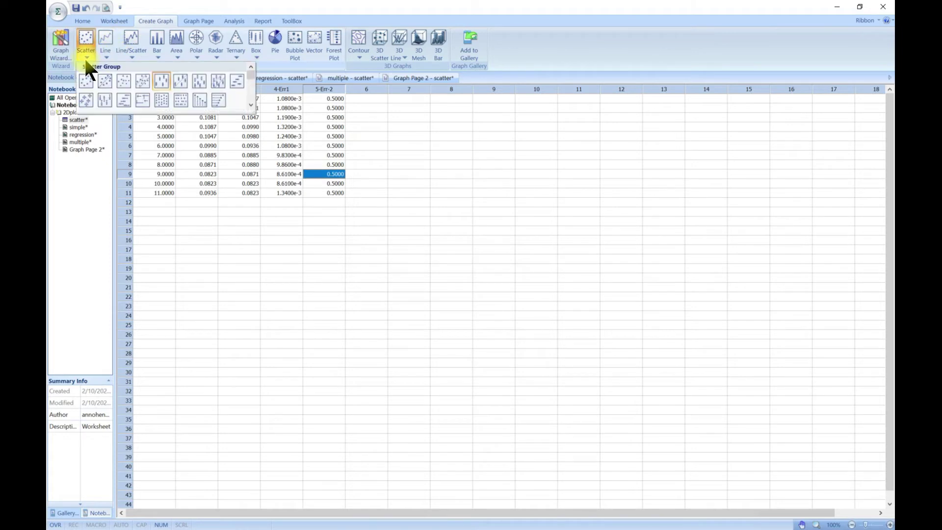
pyautogui.click(161, 84)
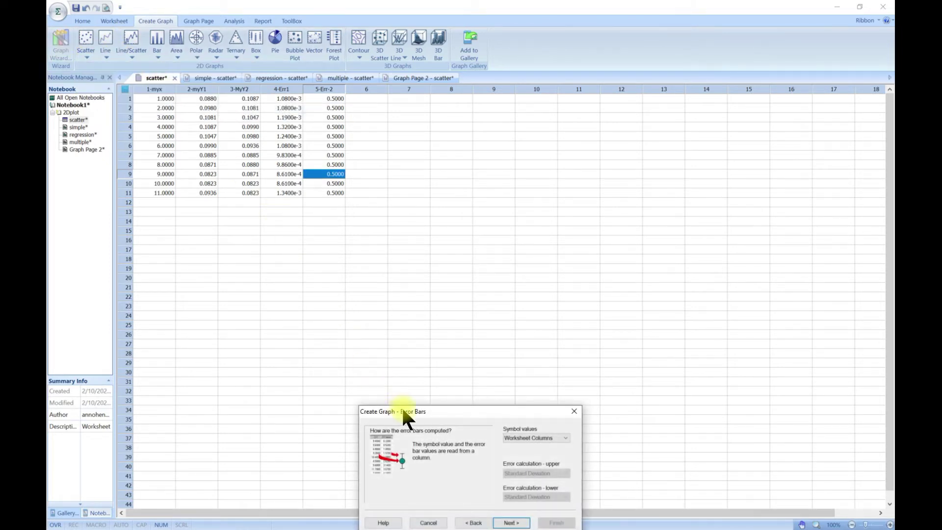
pyautogui.moveTo(403, 412); pyautogui.dragTo(351, 121)
pyautogui.click(458, 232)
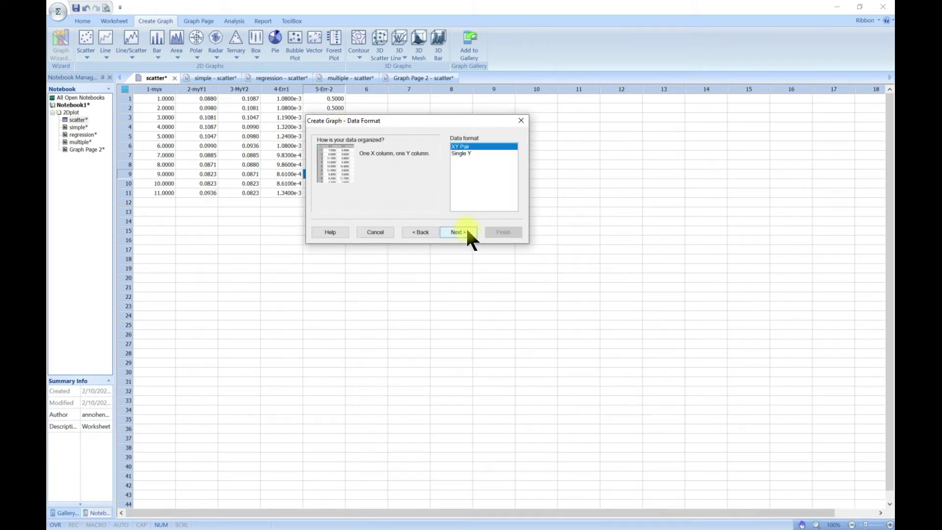
pyautogui.click(457, 232)
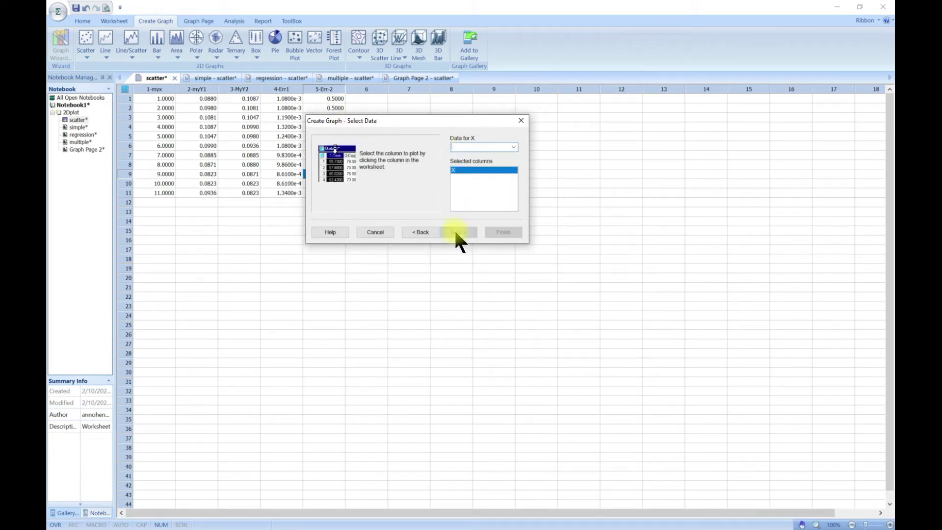
# - Assign 1-myx to X, 2-myY1 to Y and 4-Err1 to the error bars, and finish creating the graph
pyautogui.click(514, 147)
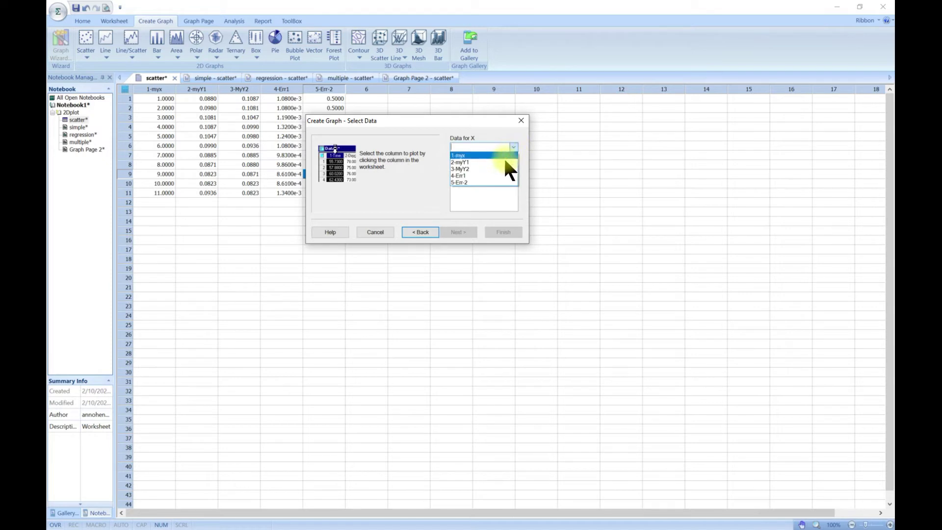
pyautogui.click(458, 155)
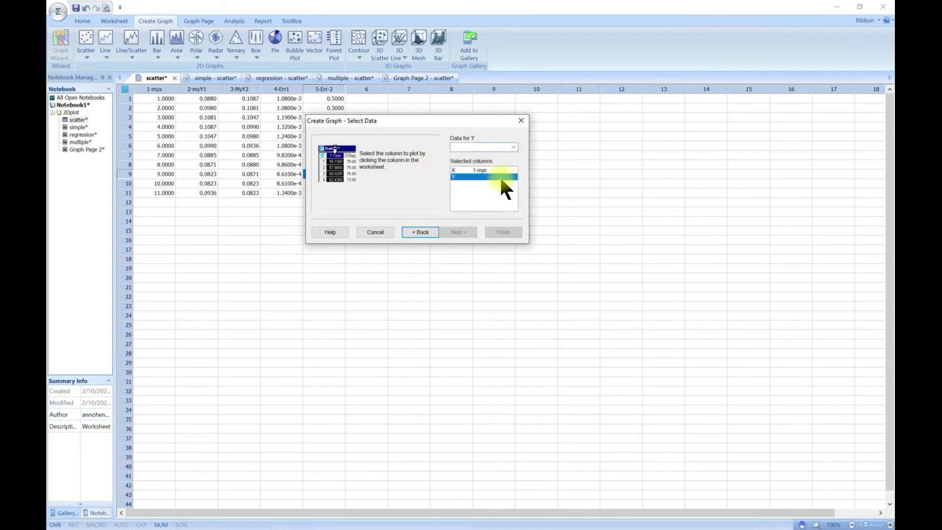
pyautogui.click(513, 146)
pyautogui.click(496, 162)
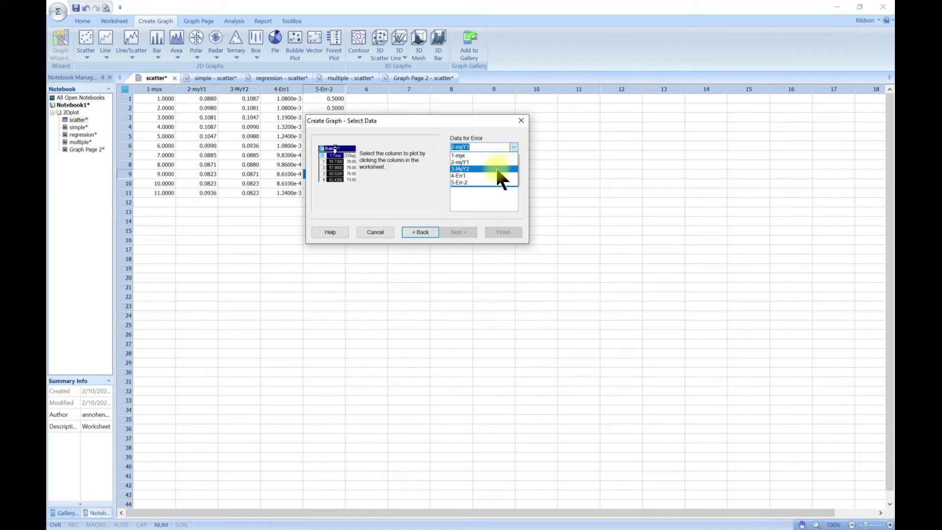
pyautogui.click(490, 175)
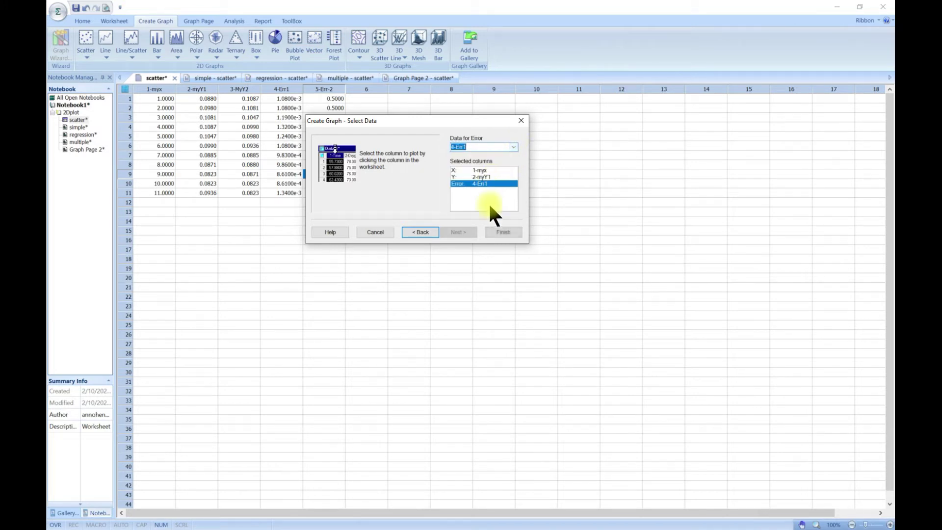
pyautogui.click(506, 232)
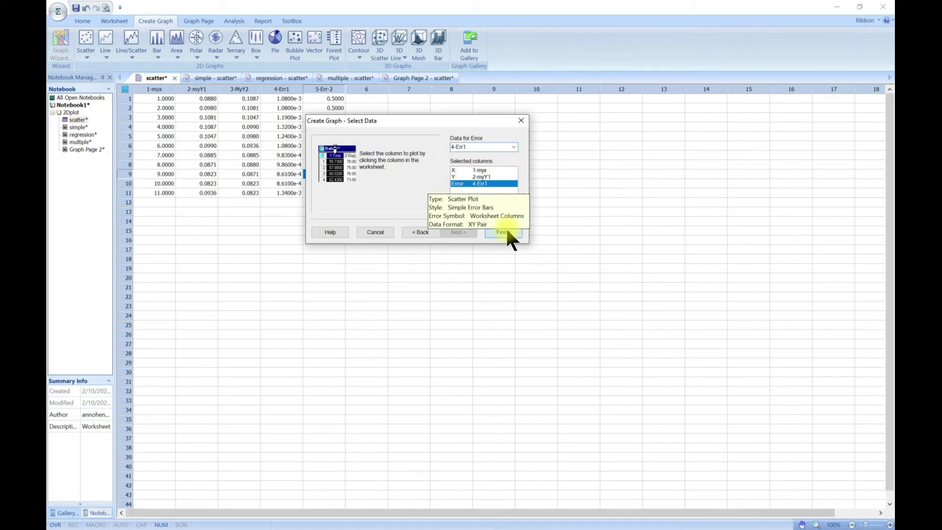
# - Examine the new error bar graph up close and compare it with the worksheet's data columns and the available scatter types
pyautogui.scroll(5, 501, 241)
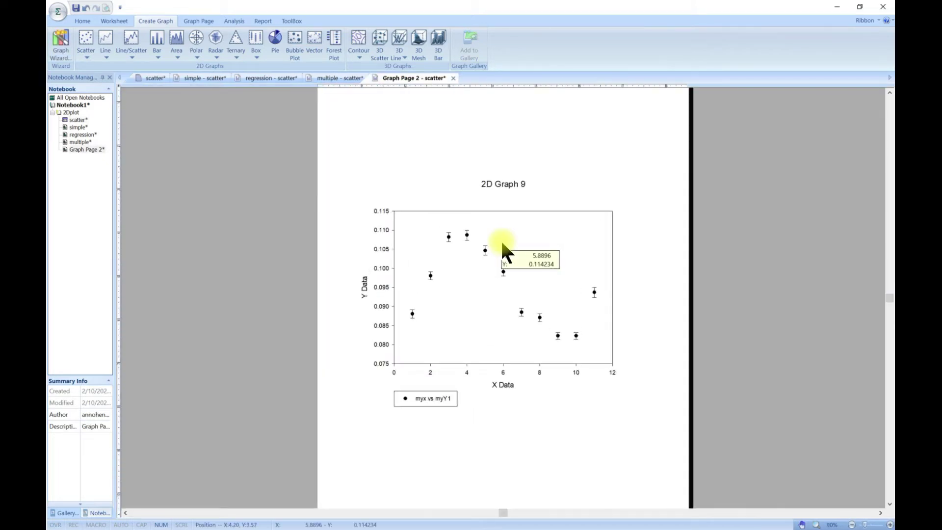
pyautogui.scroll(1, 468, 289)
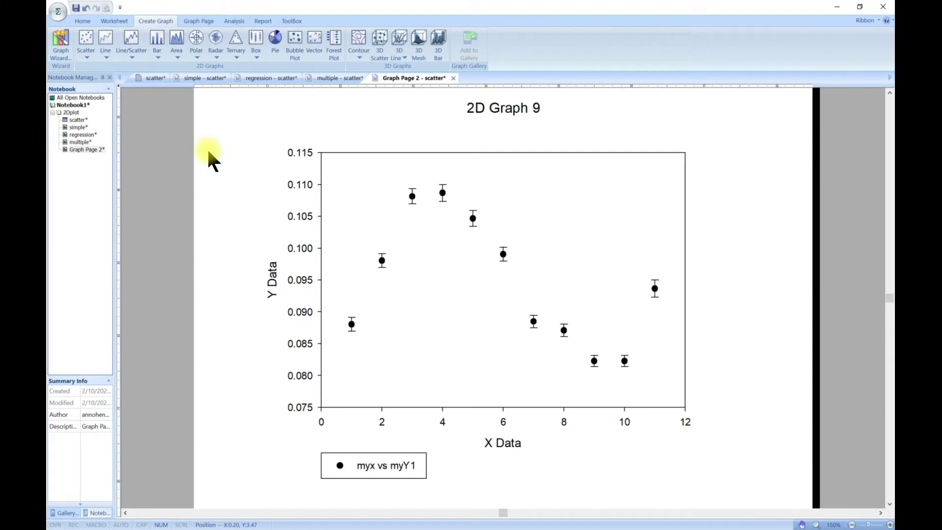
pyautogui.click(152, 81)
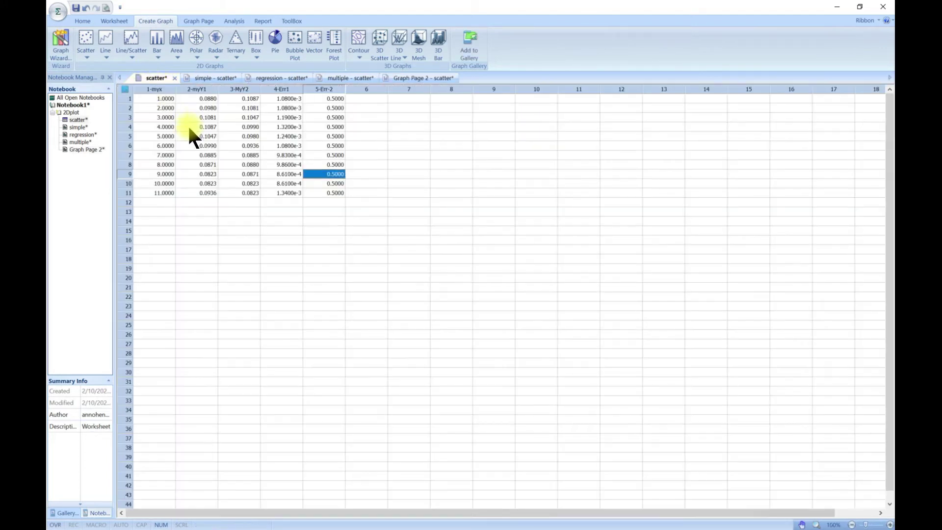
pyautogui.rightClick(164, 92)
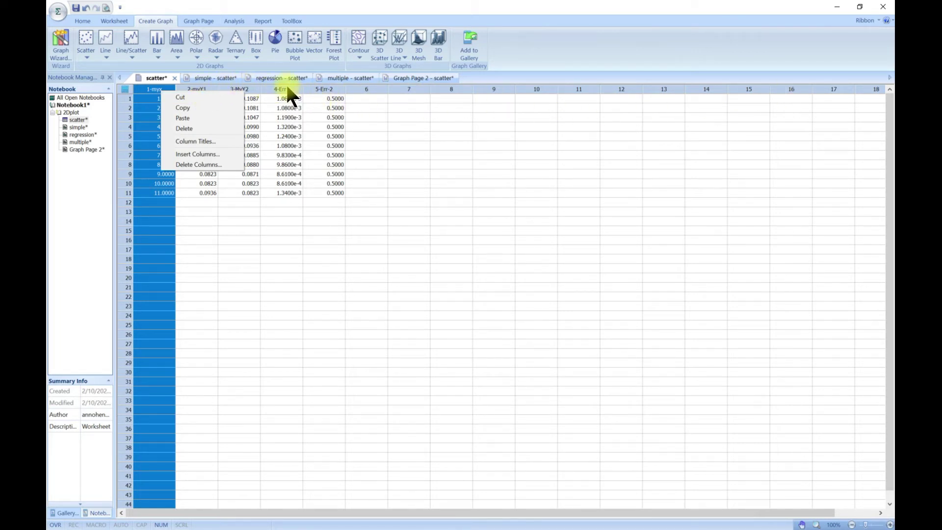
pyautogui.click(264, 229)
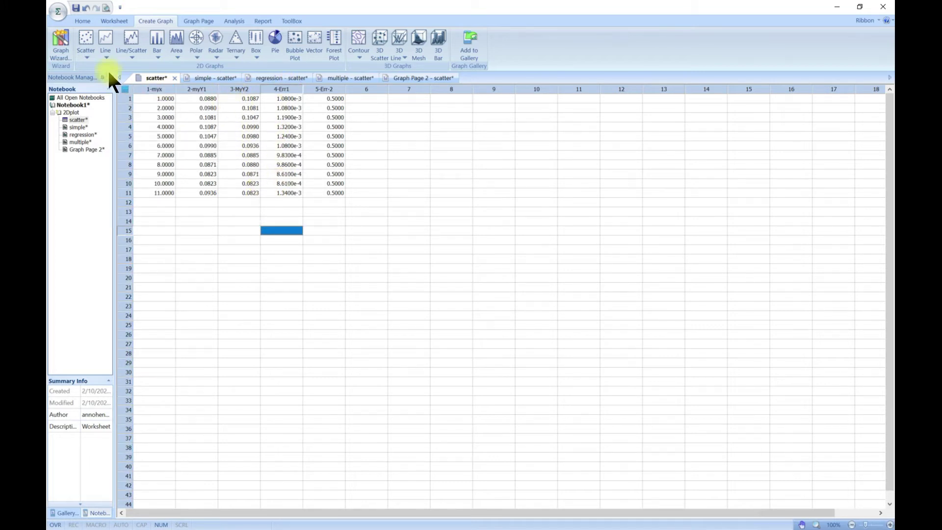
pyautogui.click(87, 57)
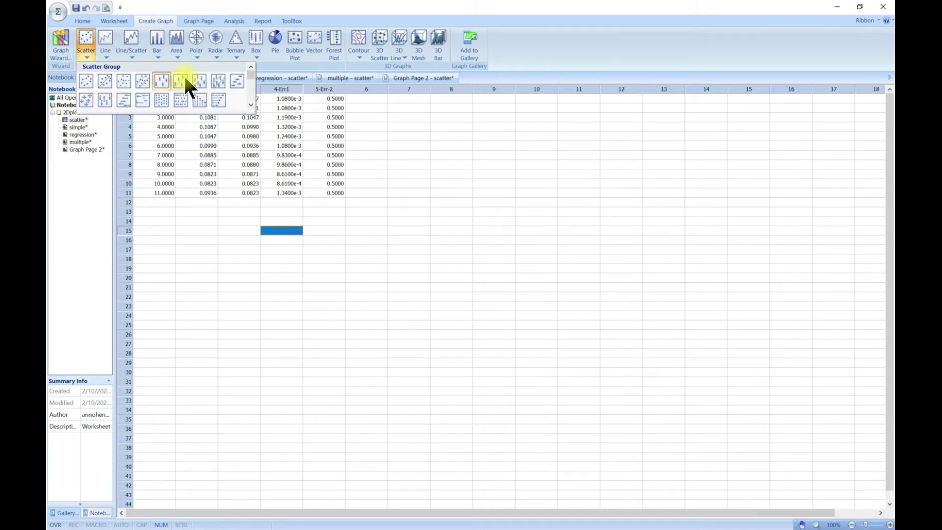
# - Rename Graph Page 2 as error in the notebook
pyautogui.rightClick(72, 149)
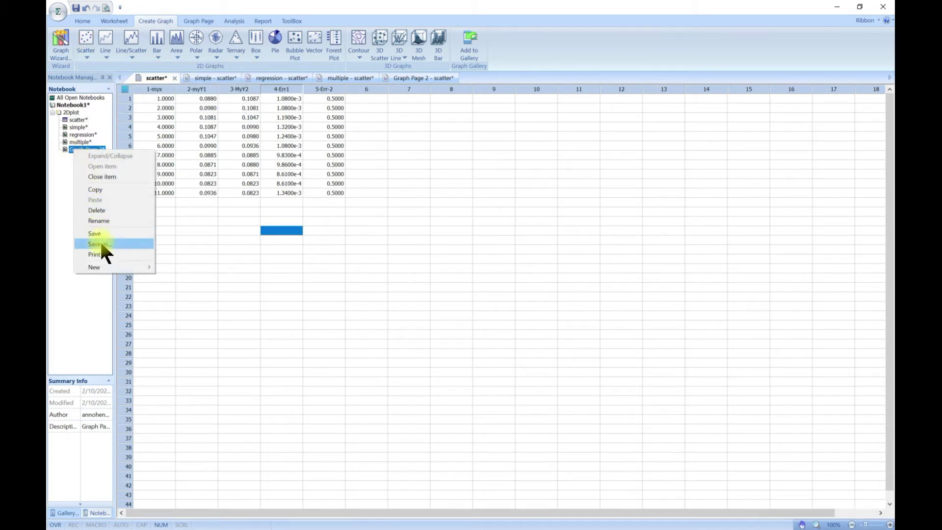
pyautogui.click(107, 219)
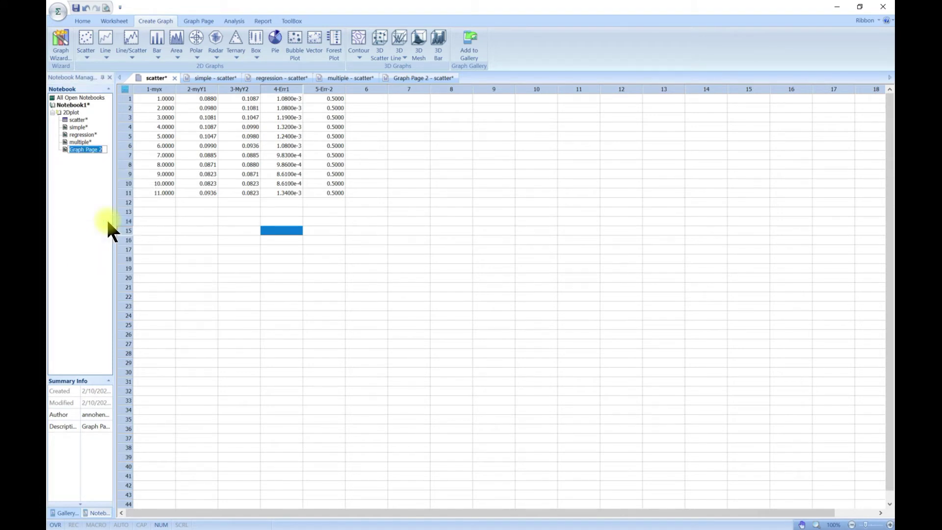
pyautogui.write('error')
pyautogui.press('Return')
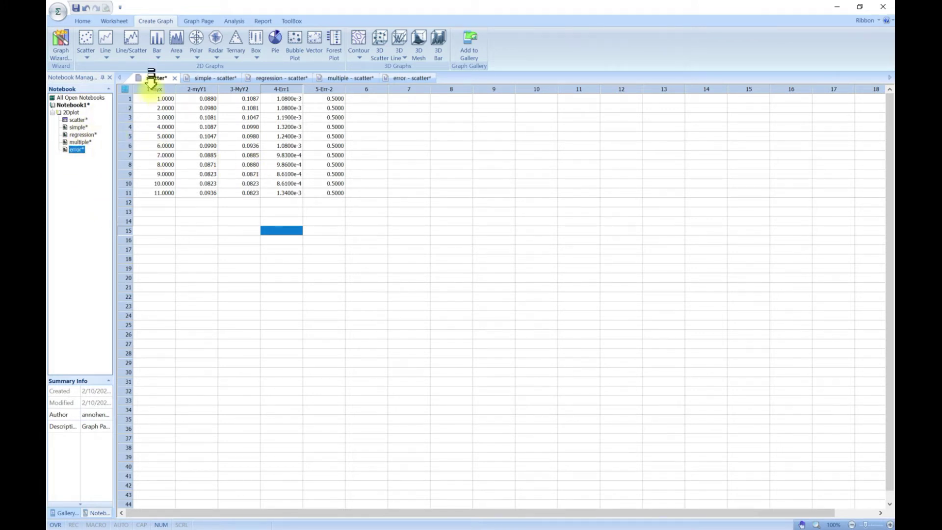
pyautogui.click(85, 51)
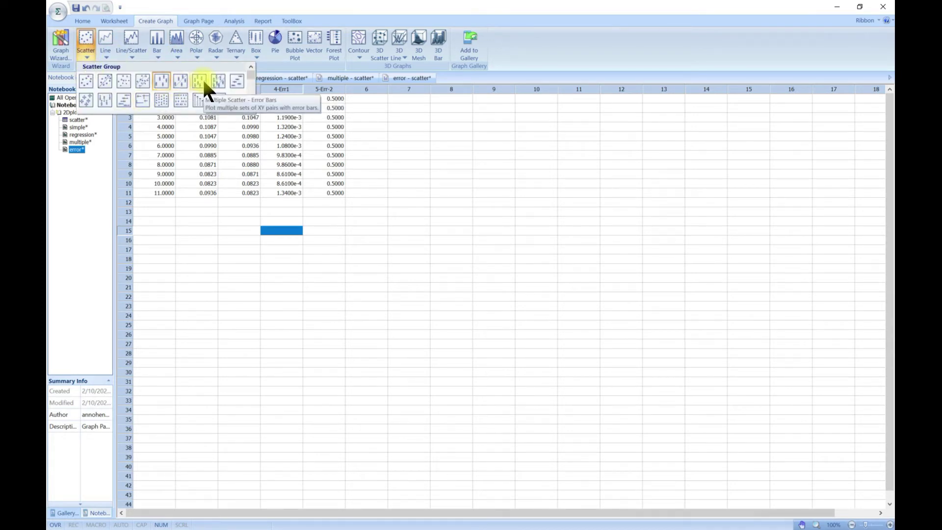
pyautogui.click(343, 78)
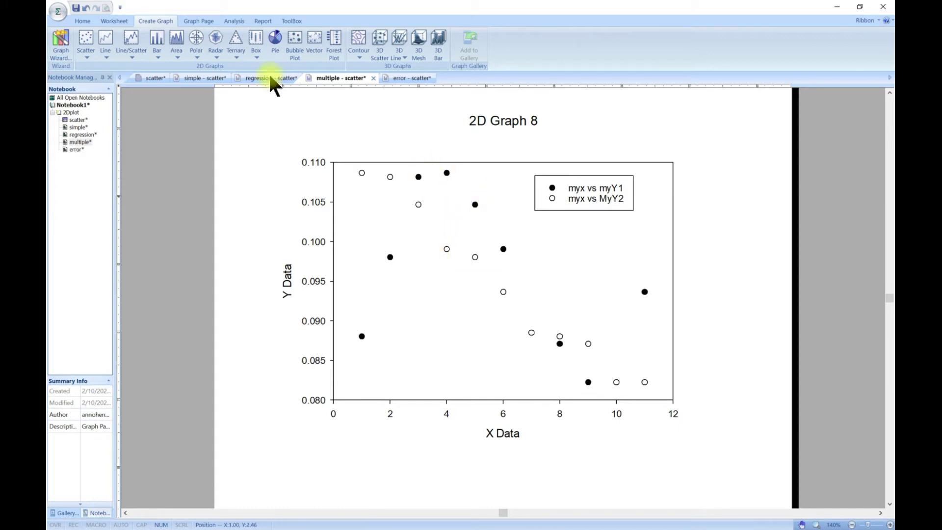
pyautogui.rightClick(73, 149)
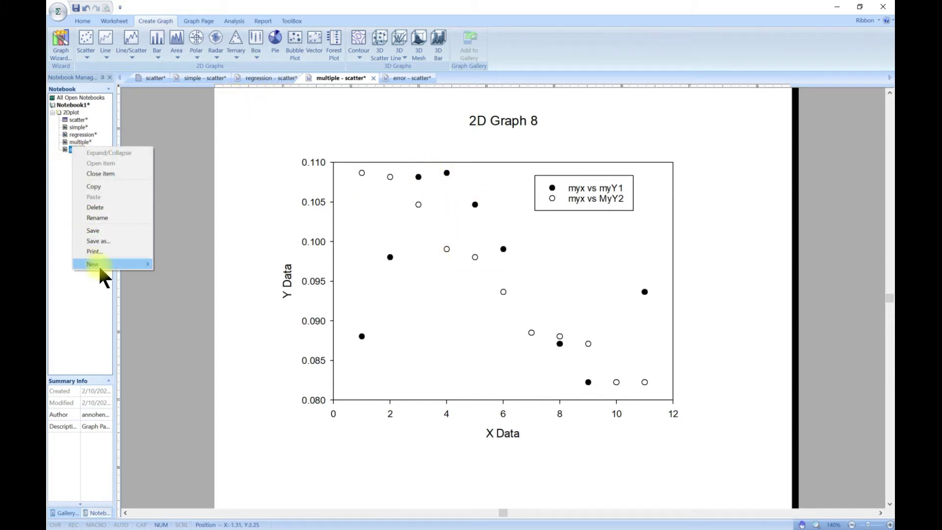
pyautogui.moveTo(98, 264)
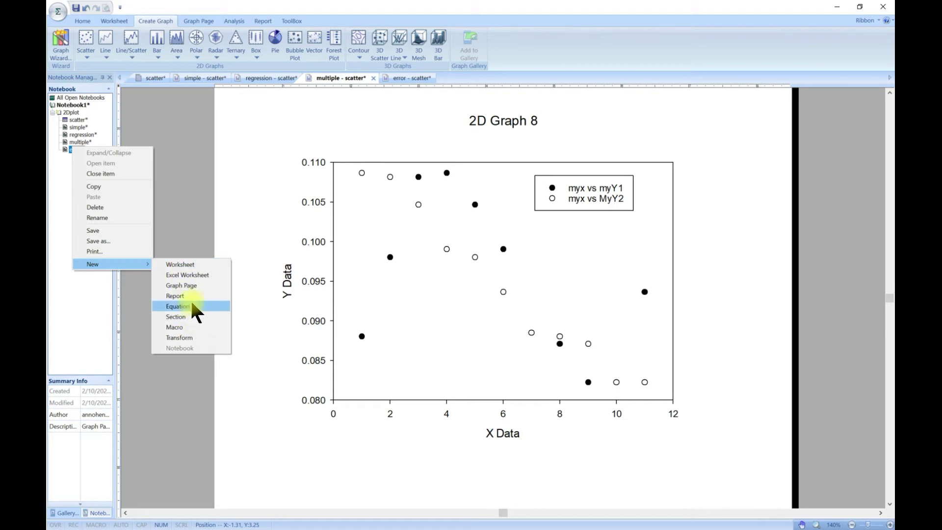
pyautogui.click(190, 286)
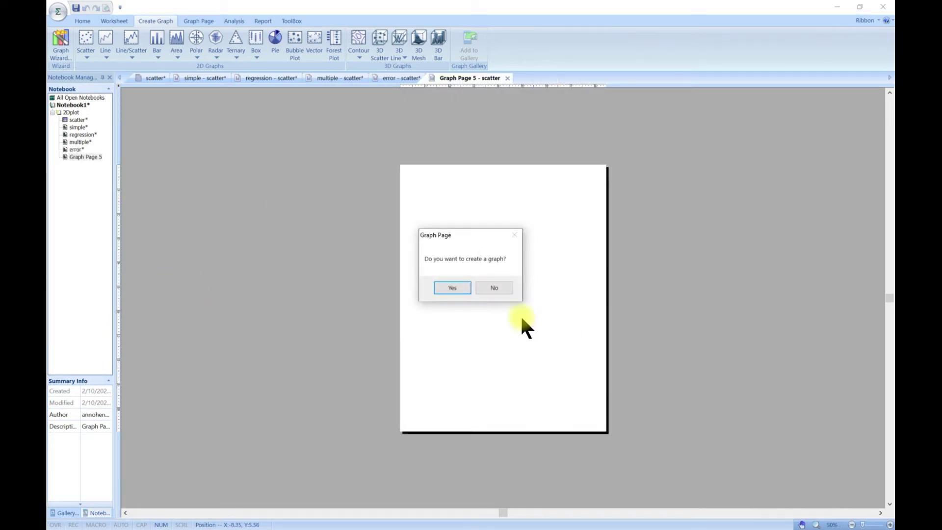
pyautogui.click(452, 288)
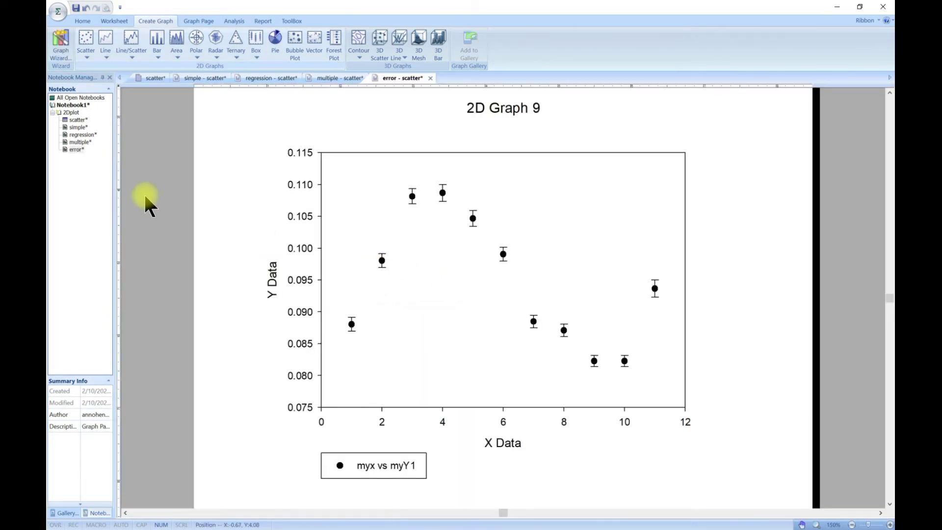
# - From the multiple page, start a Simple Scatter - Bidirectional Error Bars graph using Worksheet Columns for symbol values and the XY Pairs format
pyautogui.click(87, 57)
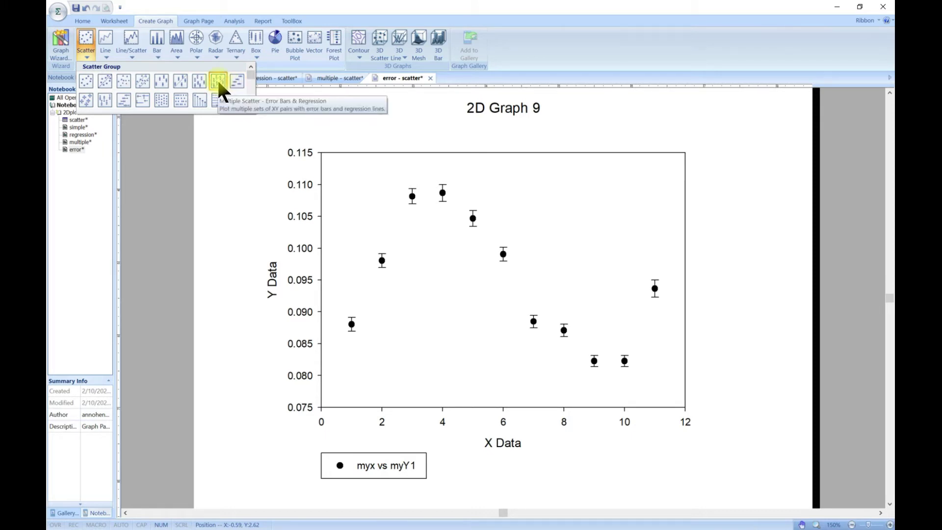
pyautogui.click(341, 78)
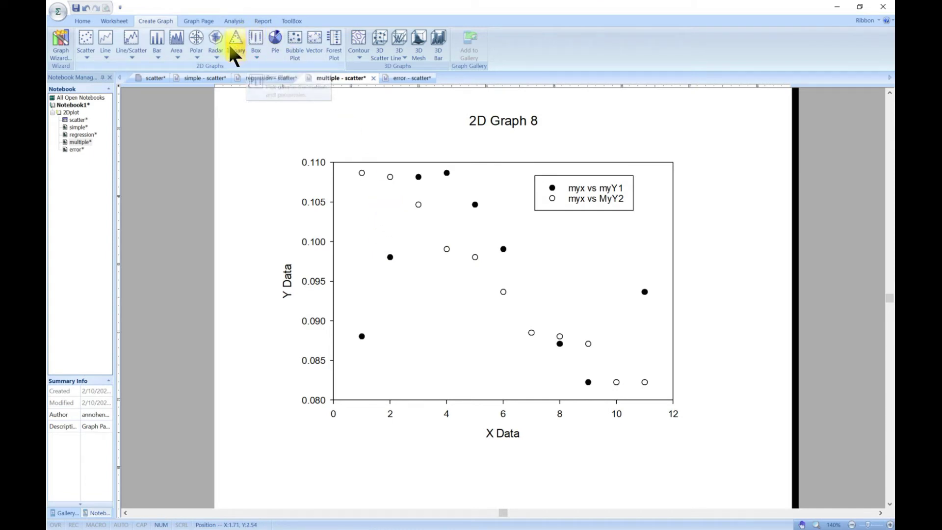
pyautogui.click(84, 57)
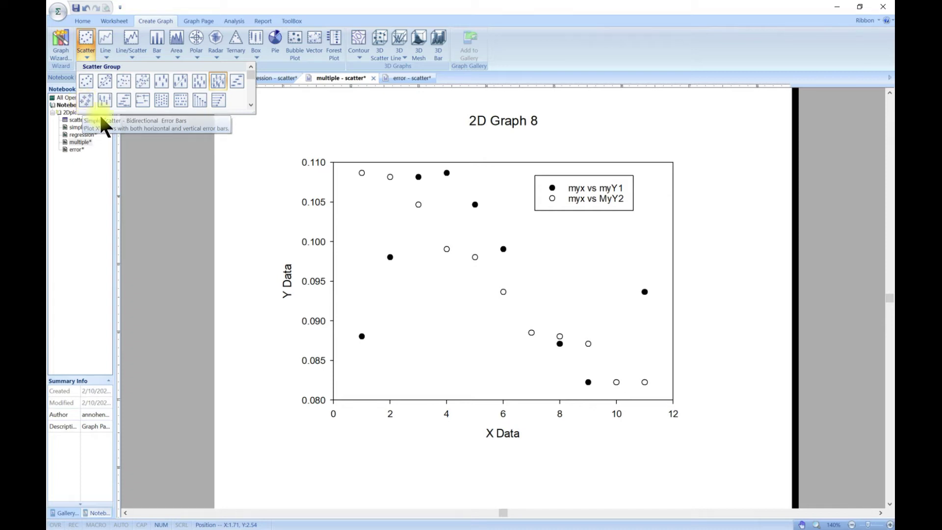
pyautogui.click(85, 101)
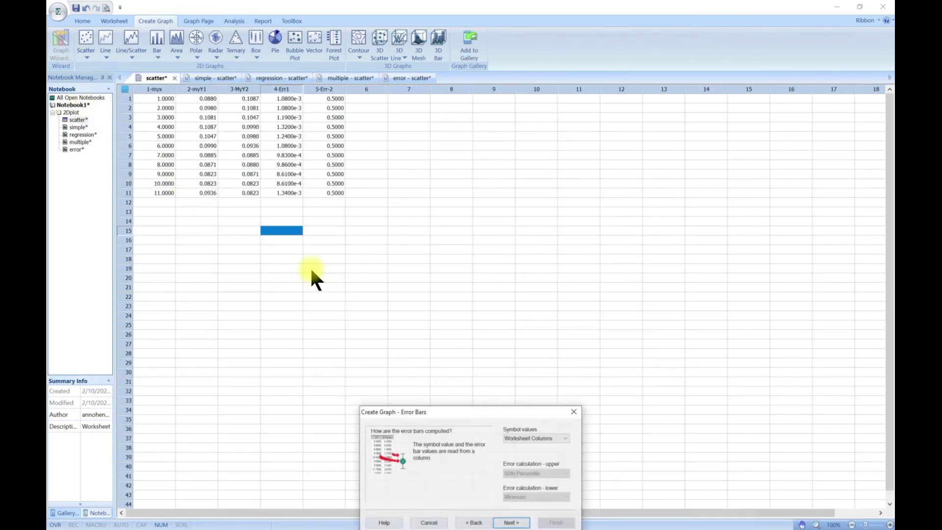
pyautogui.moveTo(428, 406); pyautogui.dragTo(389, 252)
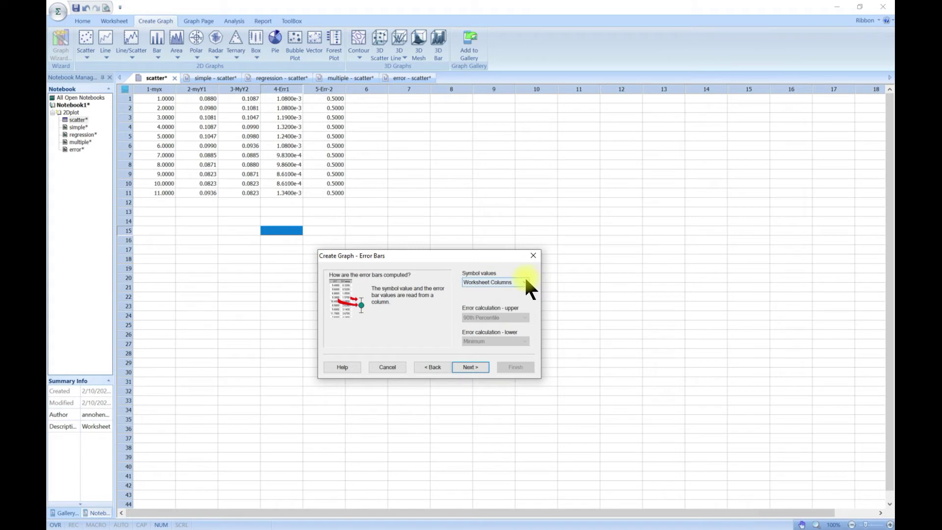
pyautogui.click(471, 368)
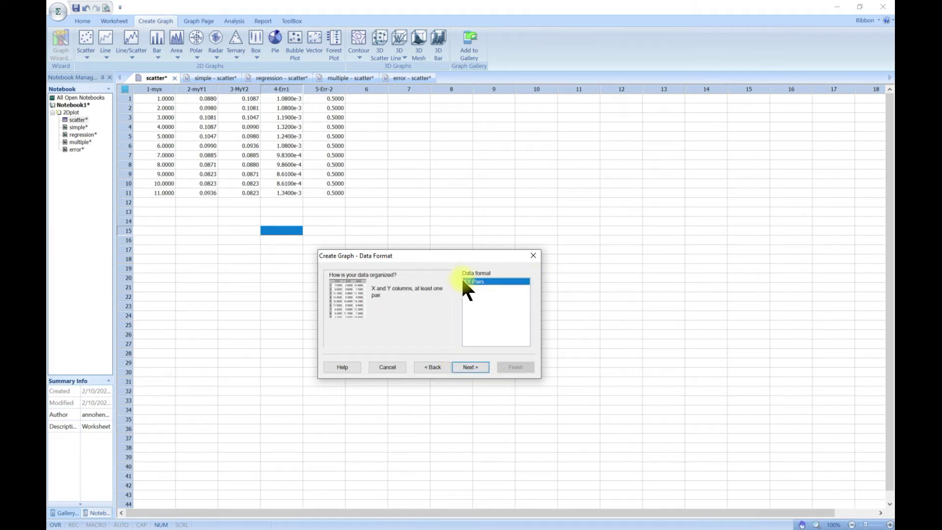
pyautogui.click(472, 367)
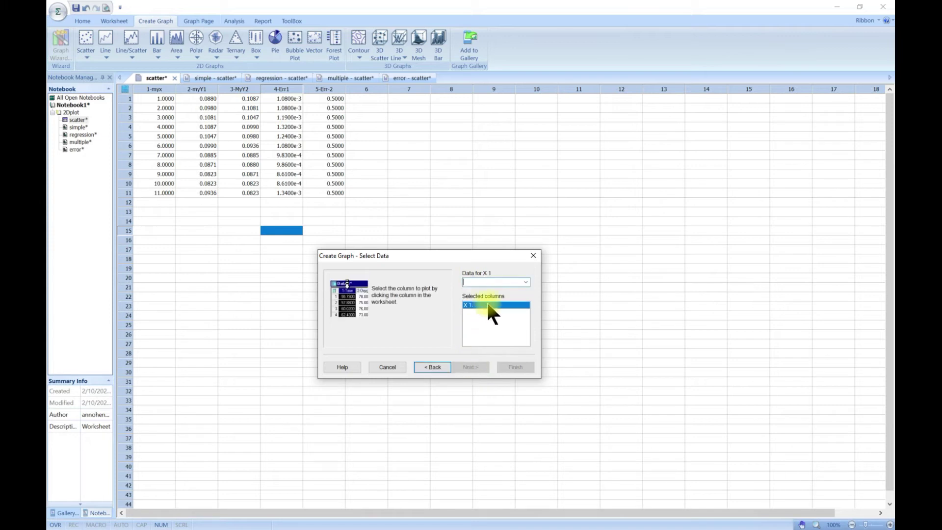
# - Assign 1-myx to X 1, 2-myY1 to Y 1 and 4-Err1 to both X Error 1 and Y Error 1, and finish the graph
pyautogui.click(524, 280)
pyautogui.click(519, 291)
pyautogui.click(525, 283)
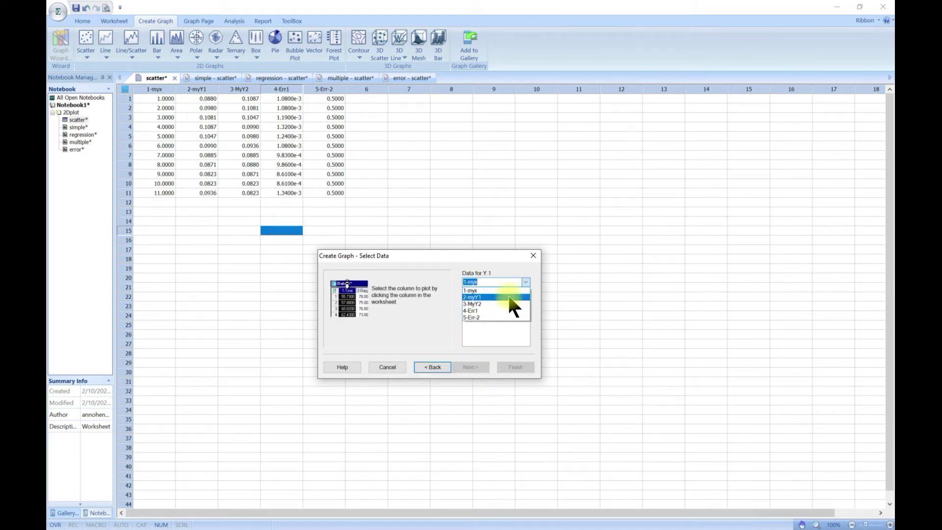
pyautogui.click(508, 291)
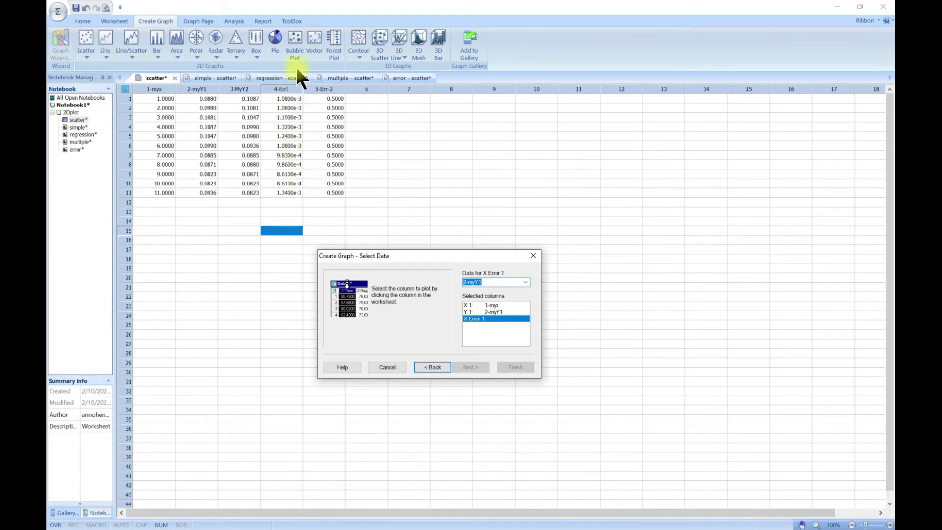
pyautogui.click(527, 282)
pyautogui.click(509, 311)
pyautogui.click(525, 278)
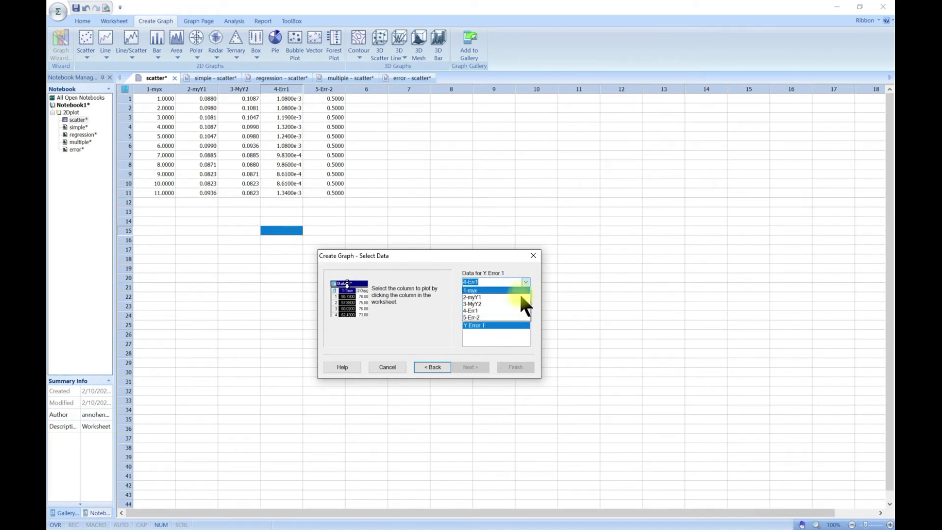
pyautogui.click(515, 311)
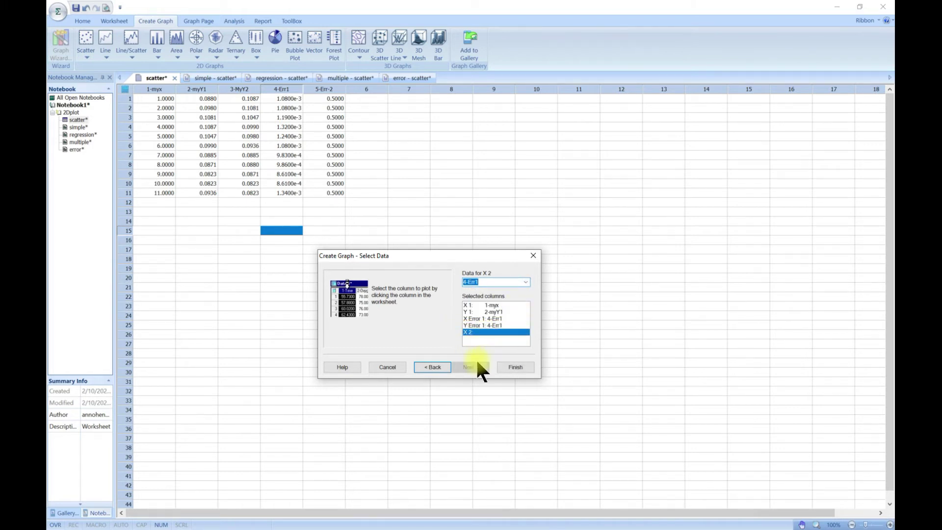
pyautogui.click(516, 368)
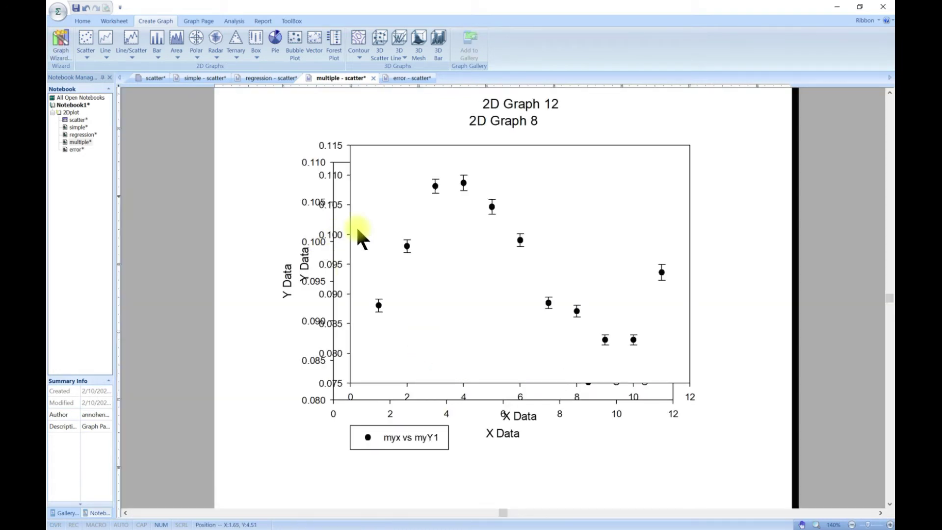
# - Move the bidirectional error bar graph off the multiple scatter graph and cut it from the page
pyautogui.moveTo(597, 353); pyautogui.dragTo(599, 427)
pyautogui.rightClick(584, 420)
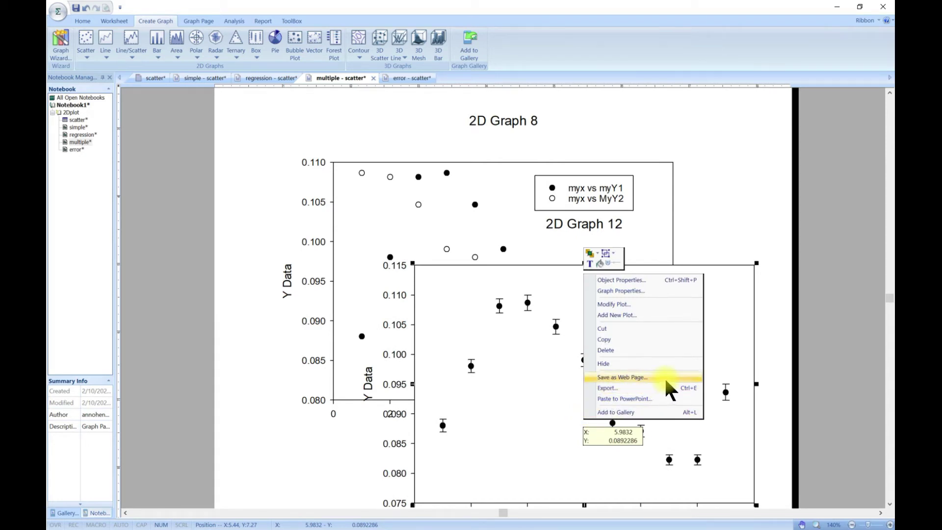
pyautogui.click(611, 328)
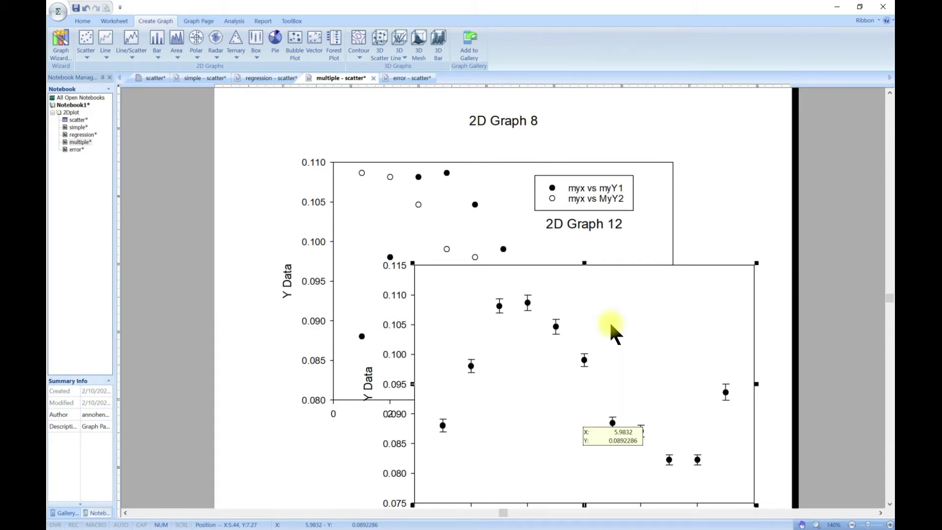
# - Add a new graph page to the 2Dplot section and paste the cut graph onto it
pyautogui.rightClick(78, 148)
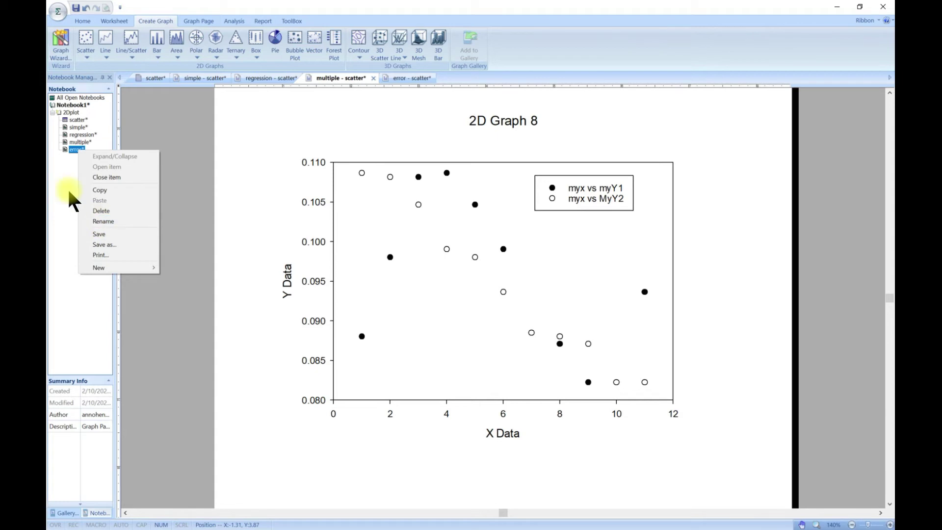
pyautogui.moveTo(113, 265)
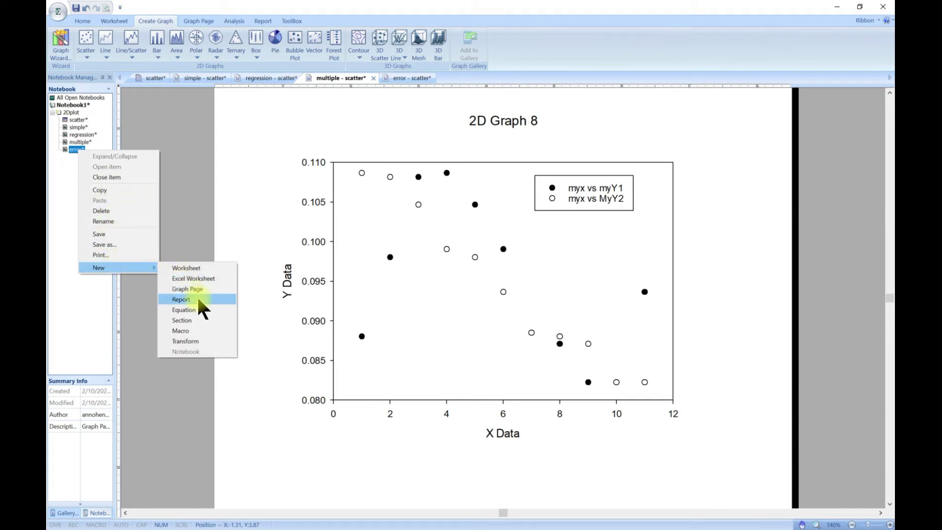
pyautogui.click(199, 289)
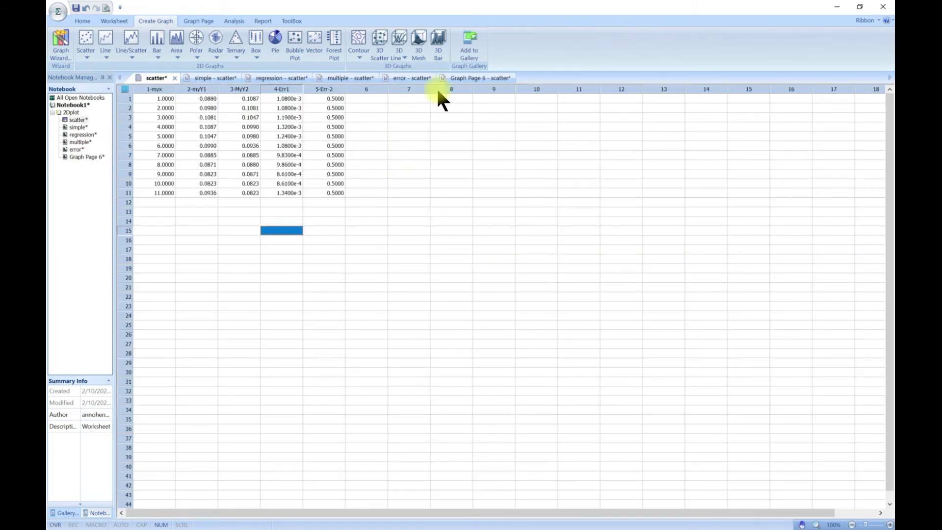
pyautogui.click(467, 80)
pyautogui.rightClick(429, 219)
pyautogui.click(448, 265)
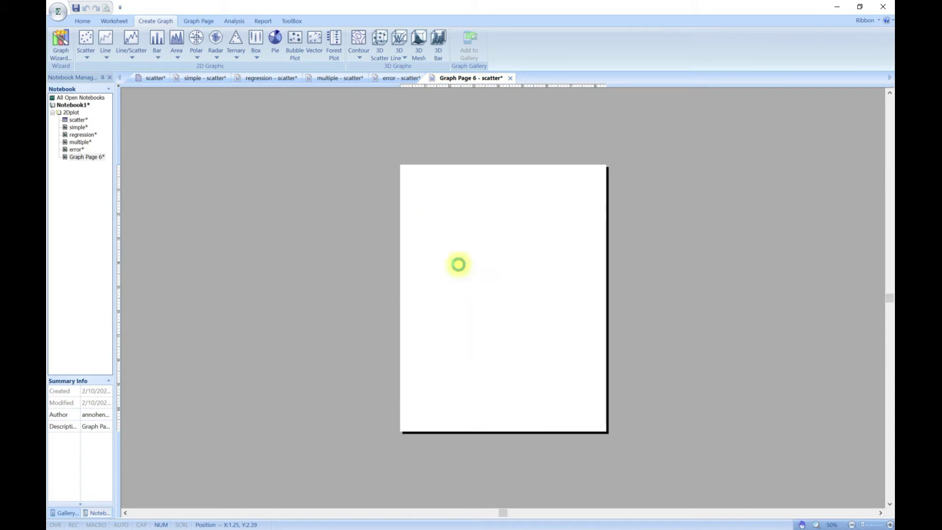
# - Shift the pasted graph up and to the left on its page and compare it with the graph on the error page
pyautogui.moveTo(487, 305); pyautogui.dragTo(458, 272)
pyautogui.scroll(2, 457, 273)
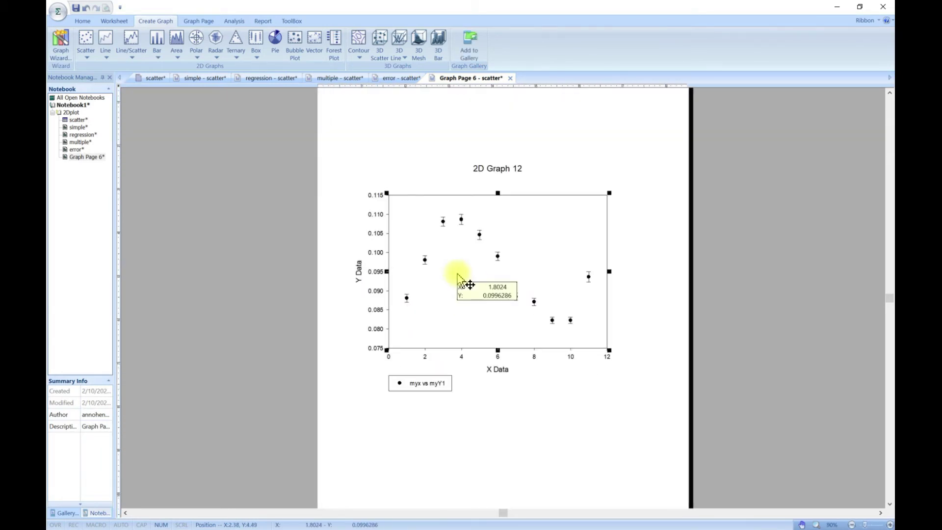
pyautogui.click(393, 79)
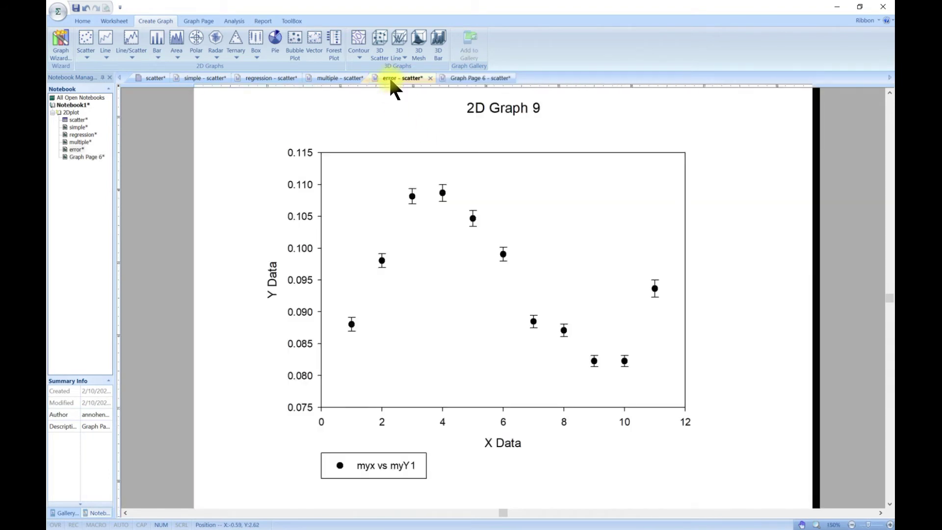
# - Compare the pasted graph with the graphs on the other pages and delete it from Graph Page 6
pyautogui.click(339, 78)
pyautogui.click(496, 78)
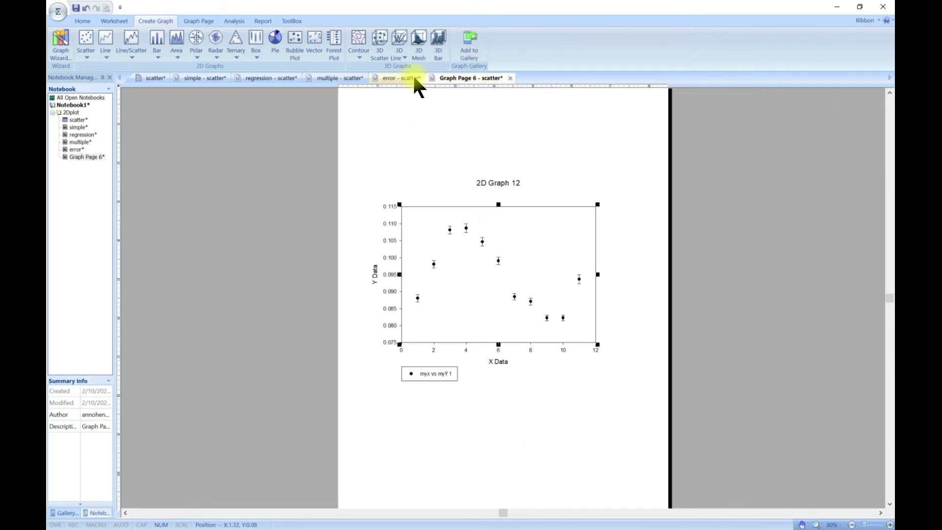
pyautogui.click(415, 79)
pyautogui.click(272, 79)
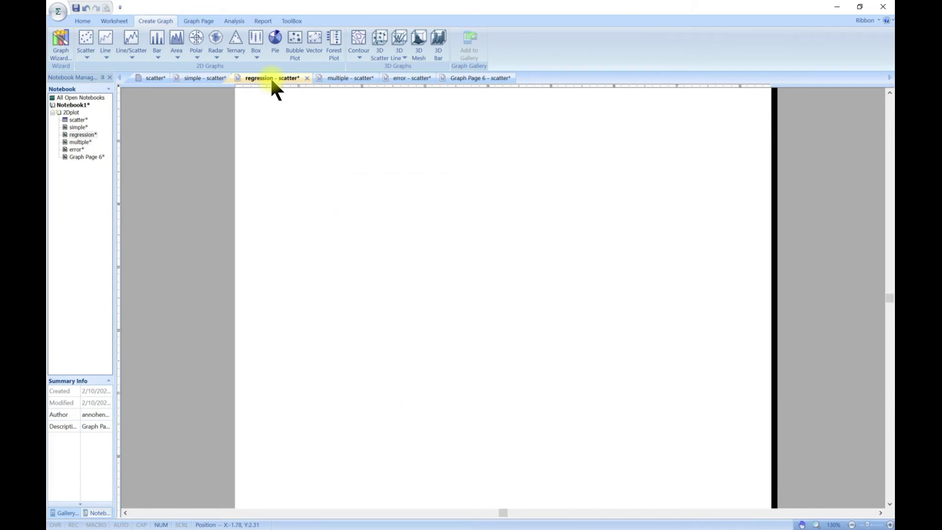
pyautogui.click(206, 78)
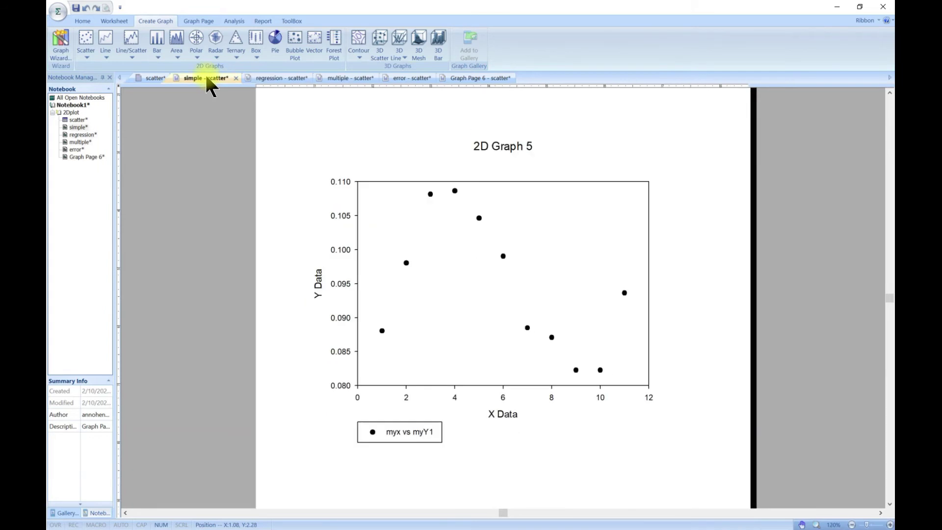
pyautogui.click(480, 79)
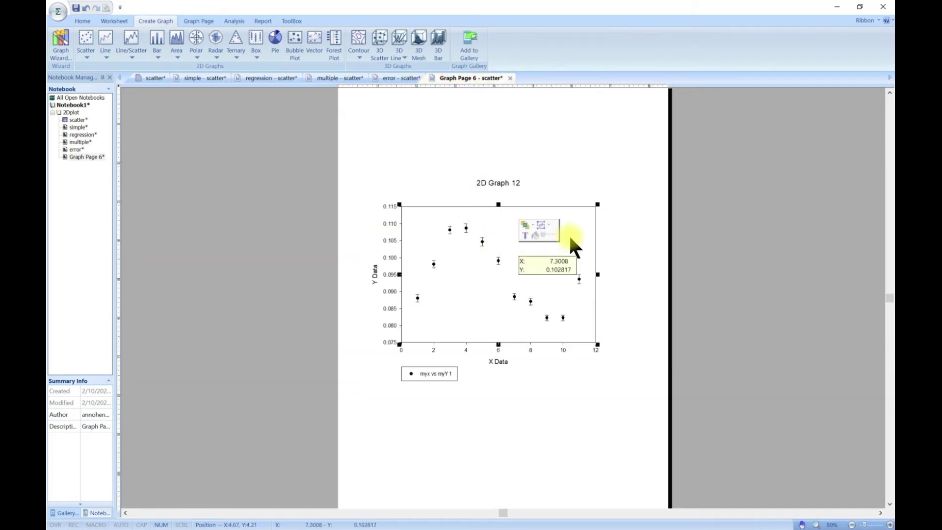
pyautogui.click(559, 224)
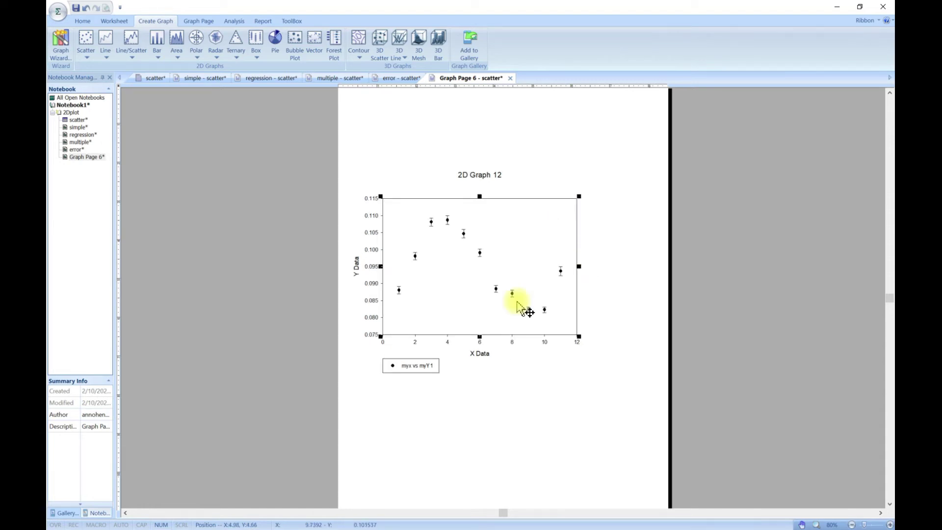
pyautogui.scroll(5, 500, 338)
pyautogui.scroll(-3, 500, 338)
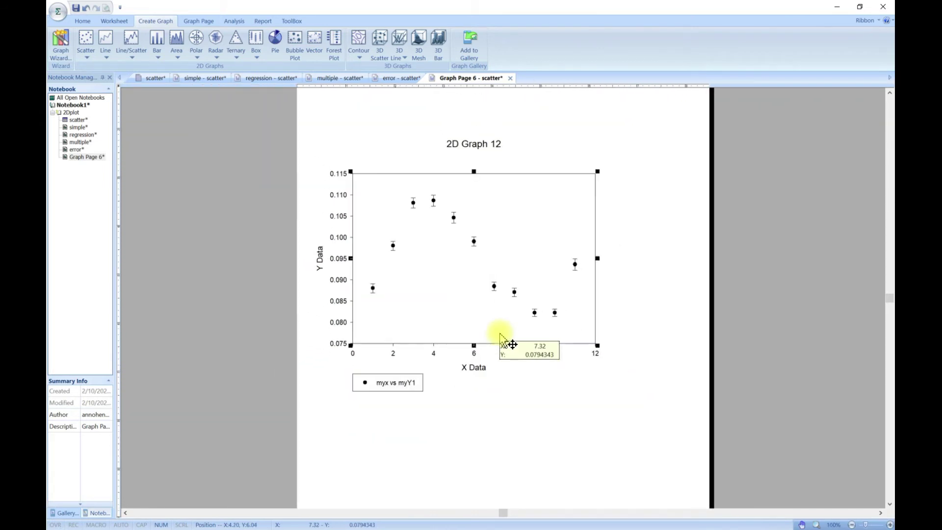
pyautogui.press('Delete')
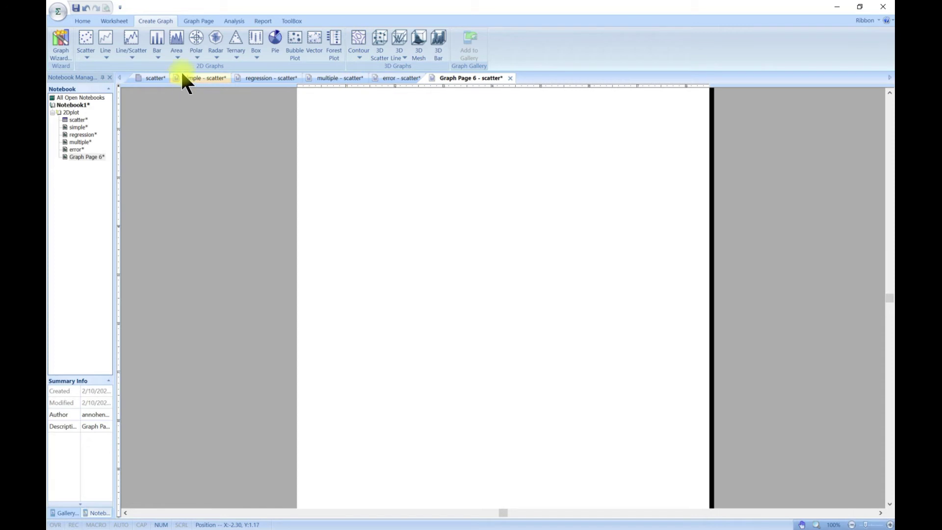
# - Rename Graph Page 6 in the 2Dplot section as bidirectionerror
pyautogui.rightClick(82, 157)
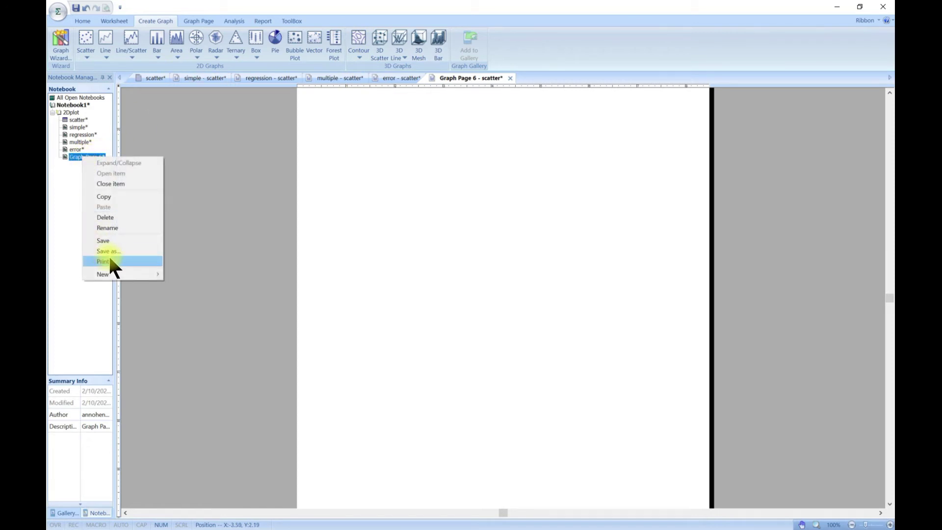
pyautogui.click(120, 228)
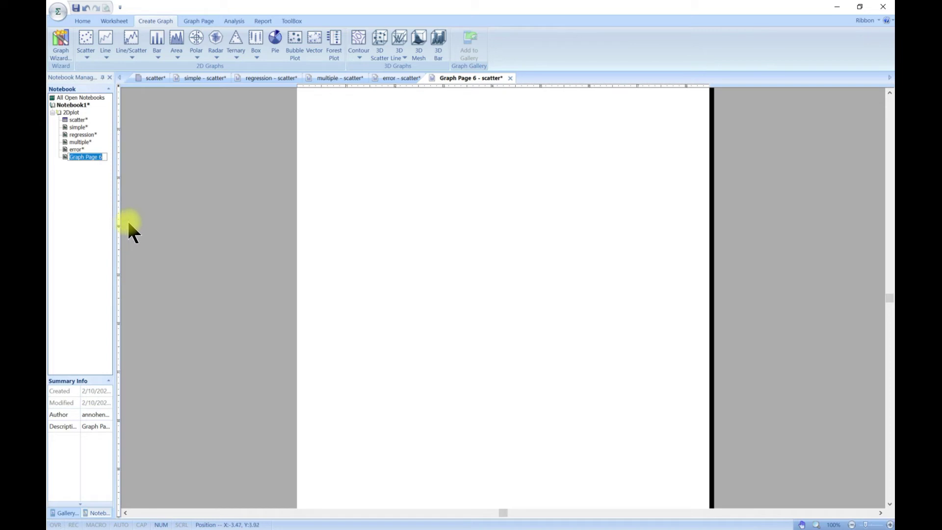
pyautogui.write('bidirectionerror')
pyautogui.press('Return')
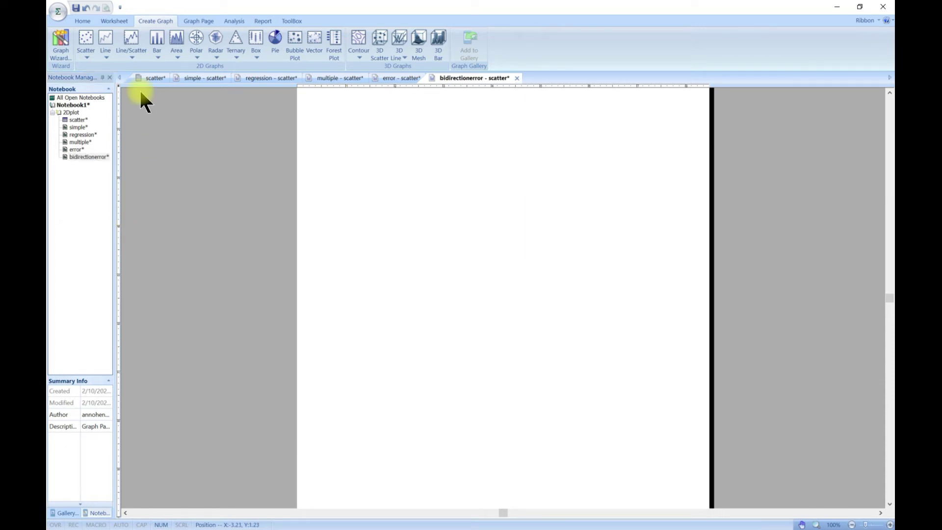
# - Start a scatter plot with bidirectional error bars on the bidirectionerror page, using the XY Pairs data format
pyautogui.click(87, 56)
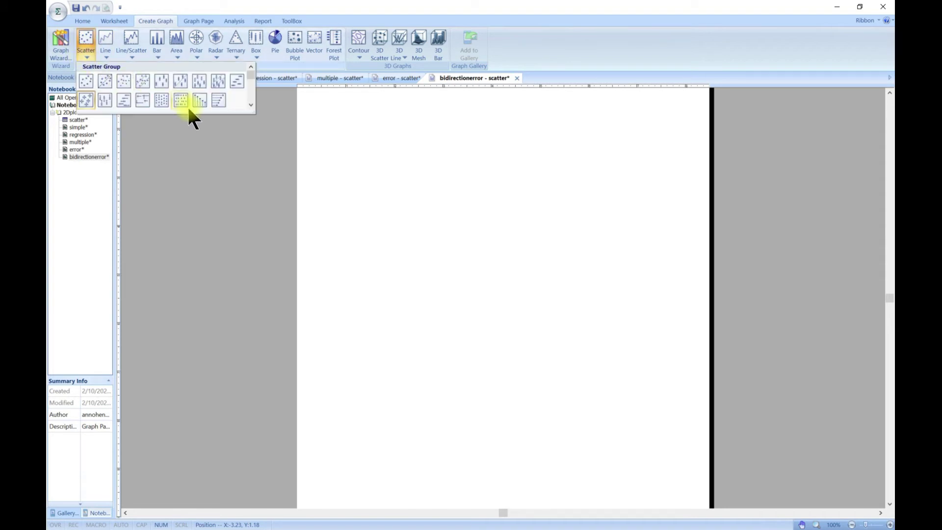
pyautogui.click(87, 99)
pyautogui.moveTo(421, 408); pyautogui.dragTo(392, 204)
pyautogui.click(494, 316)
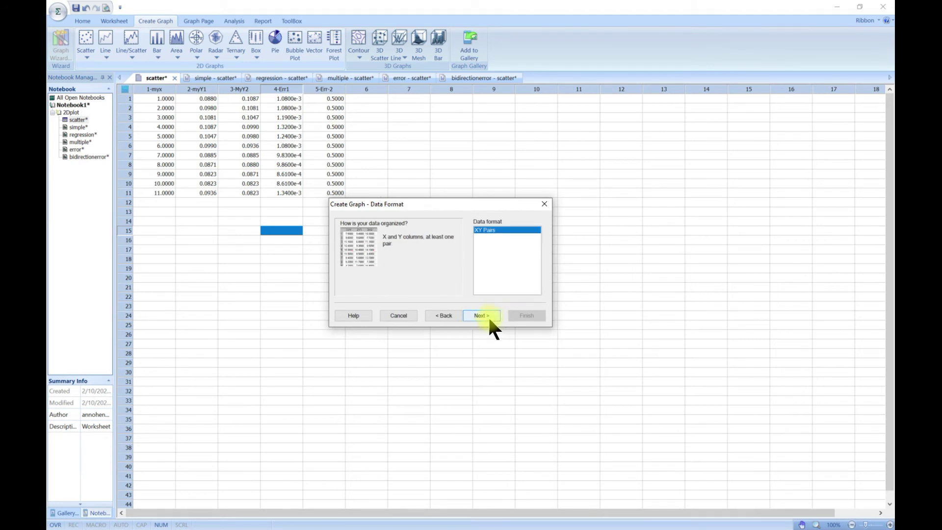
pyautogui.click(476, 316)
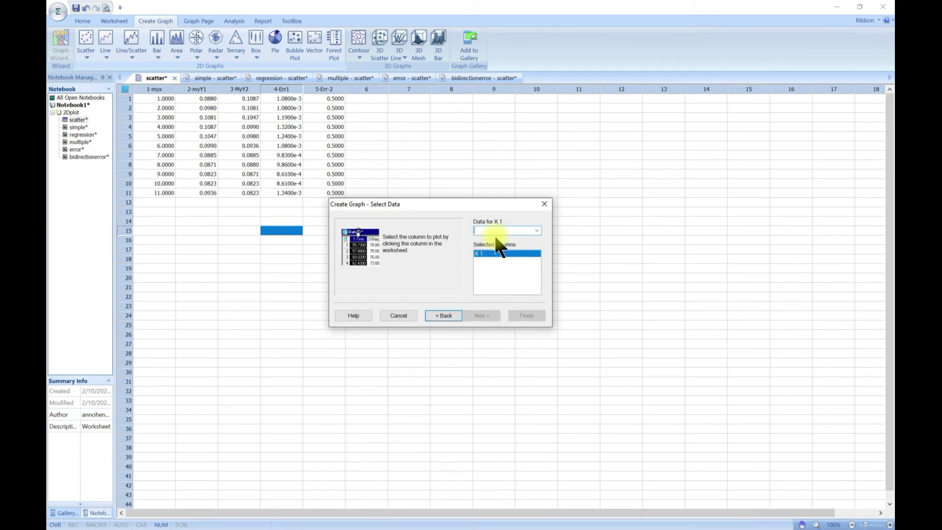
# - Assign 1-myx to X 1, 2-myY1 to Y 1, 5-Err-2 to X Error 1 and 4-Err1 to Y Error 1, and finish the graph
pyautogui.click(537, 231)
pyautogui.click(530, 239)
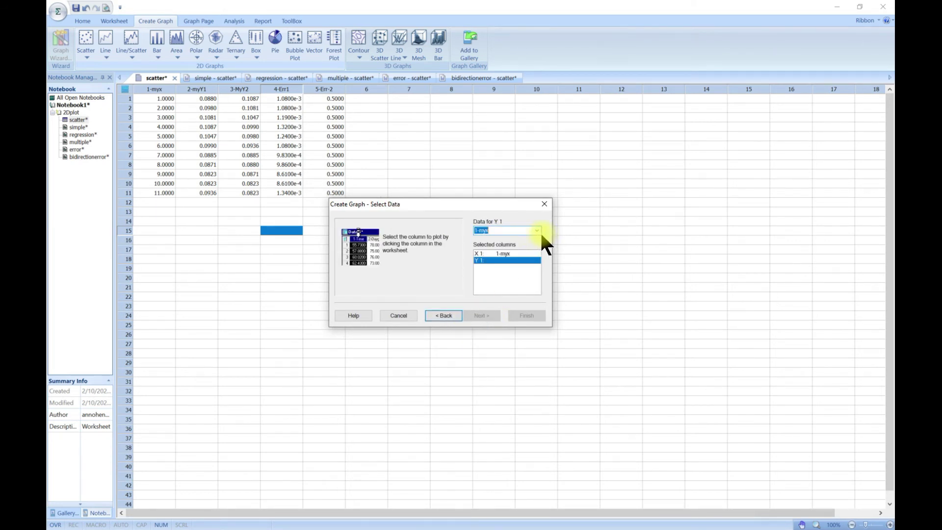
pyautogui.click(536, 231)
pyautogui.click(523, 246)
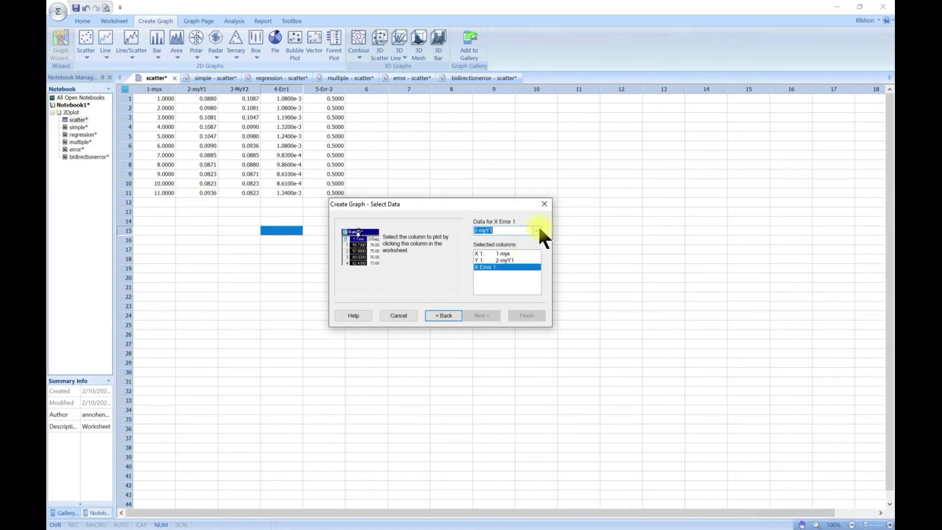
pyautogui.click(538, 229)
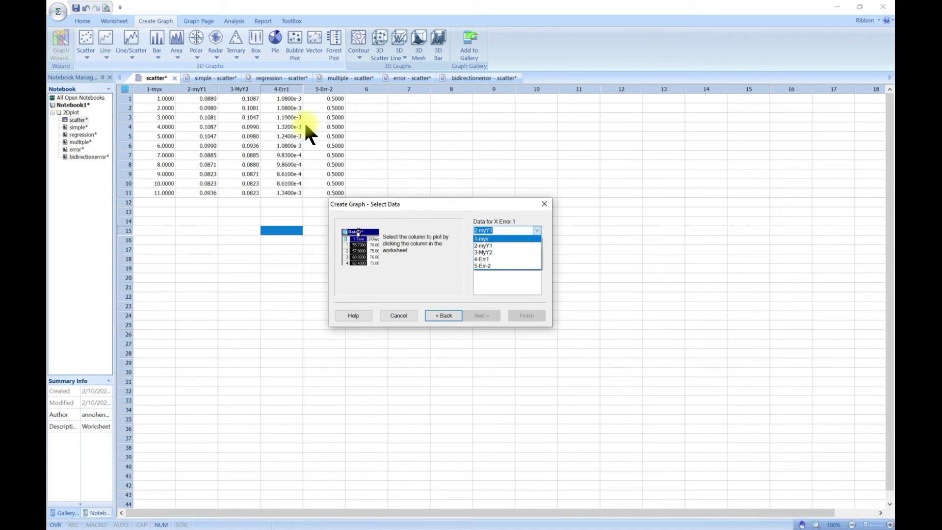
pyautogui.click(486, 266)
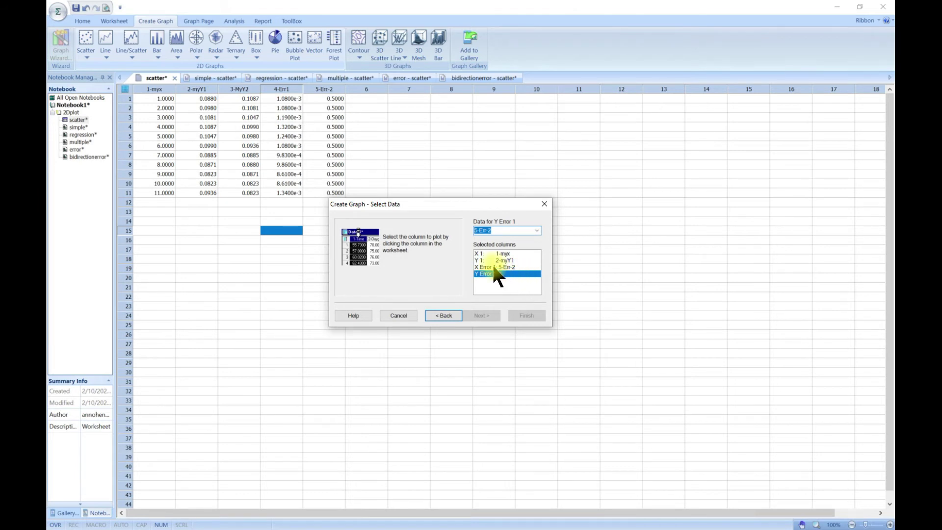
pyautogui.click(536, 230)
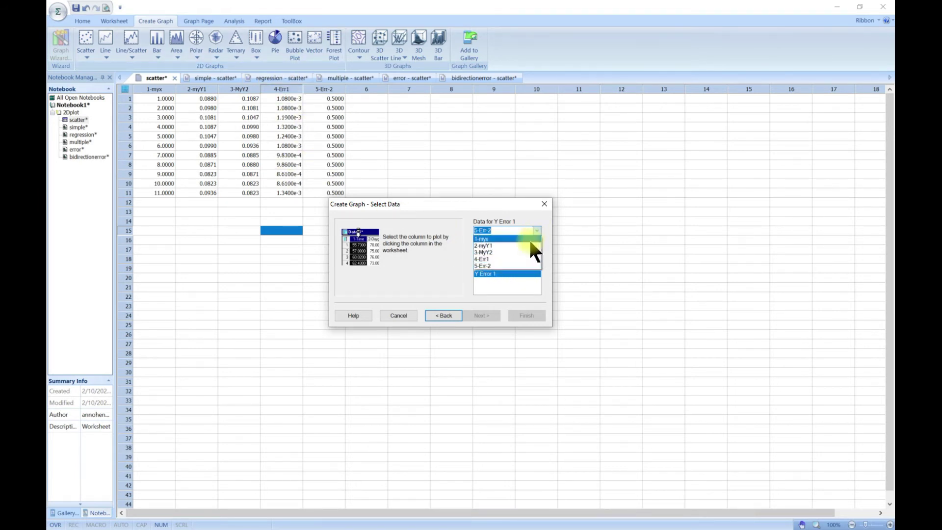
pyautogui.click(522, 269)
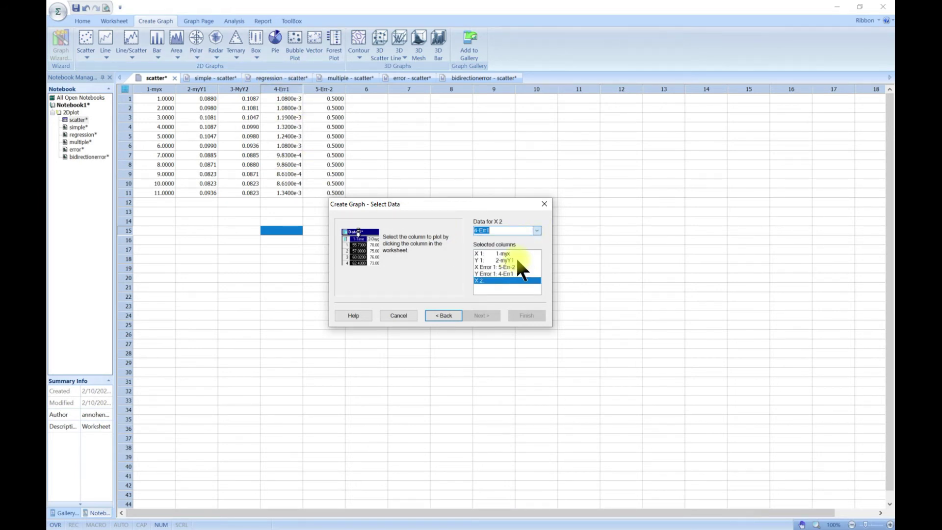
pyautogui.click(526, 315)
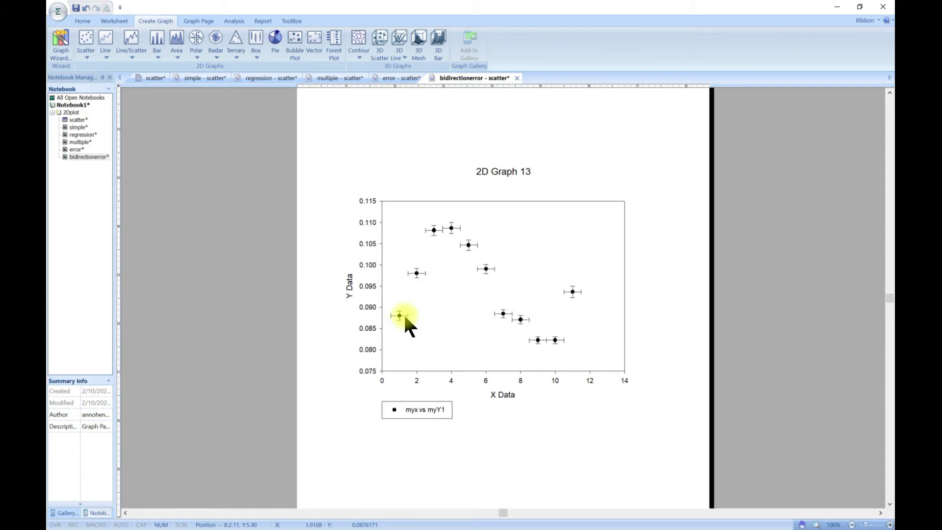
pyautogui.scroll(2, 447, 334)
pyautogui.scroll(2, 446, 334)
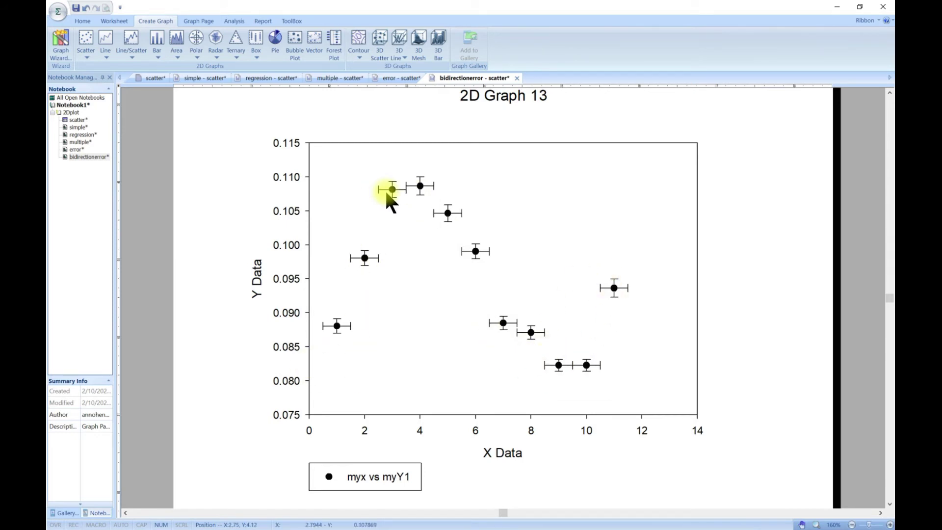
pyautogui.click(85, 54)
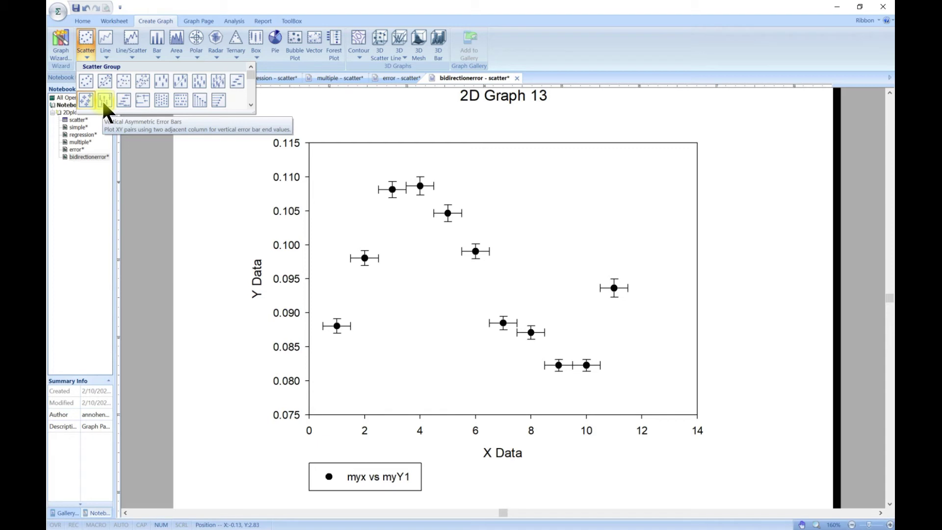
pyautogui.click(64, 40)
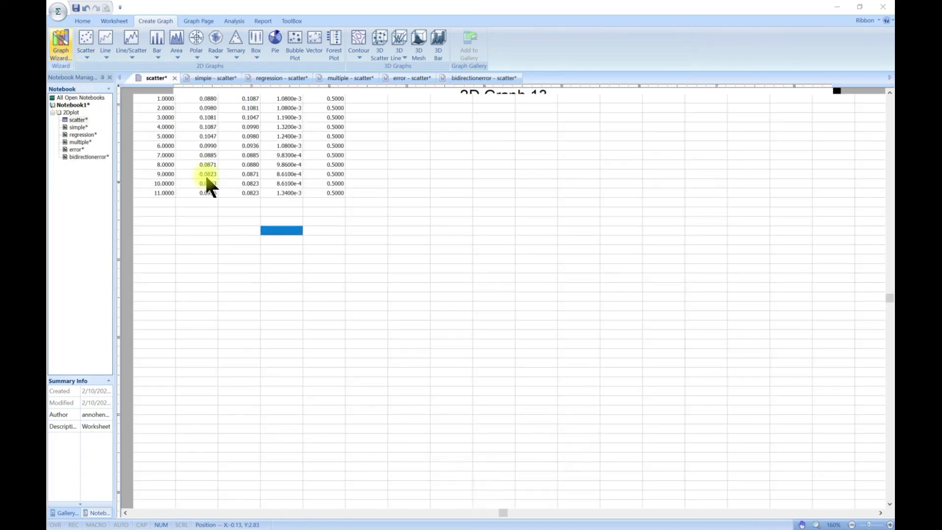
pyautogui.moveTo(465, 421); pyautogui.dragTo(352, 198)
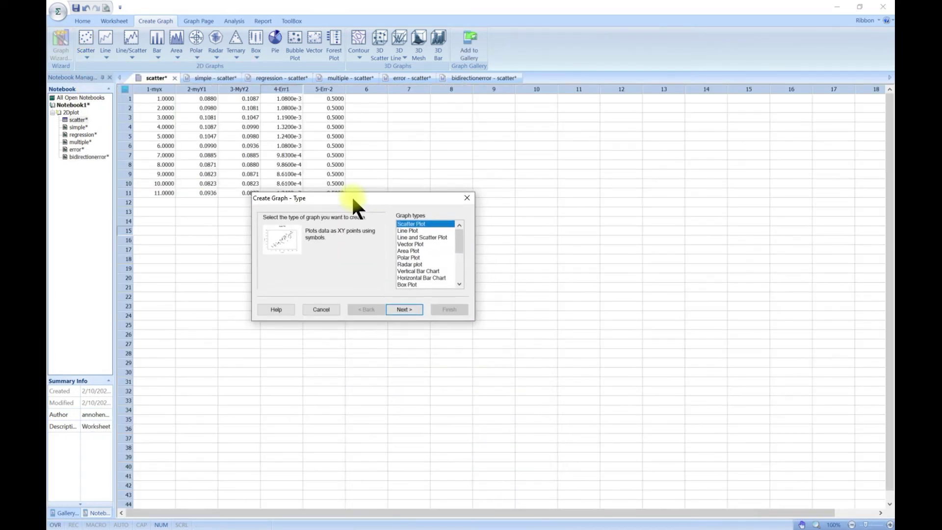
pyautogui.click(407, 310)
pyautogui.moveTo(464, 257); pyautogui.dragTo(464, 267)
pyautogui.click(425, 245)
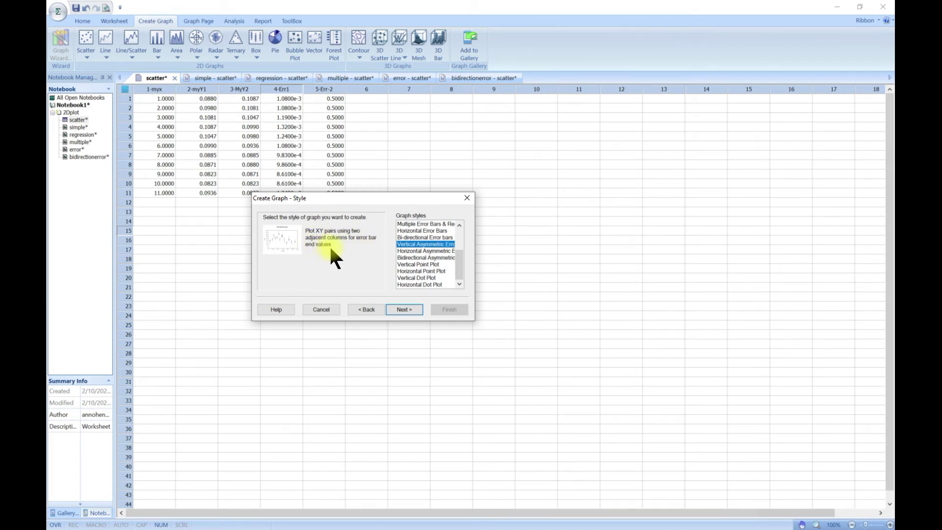
pyautogui.press('Escape')
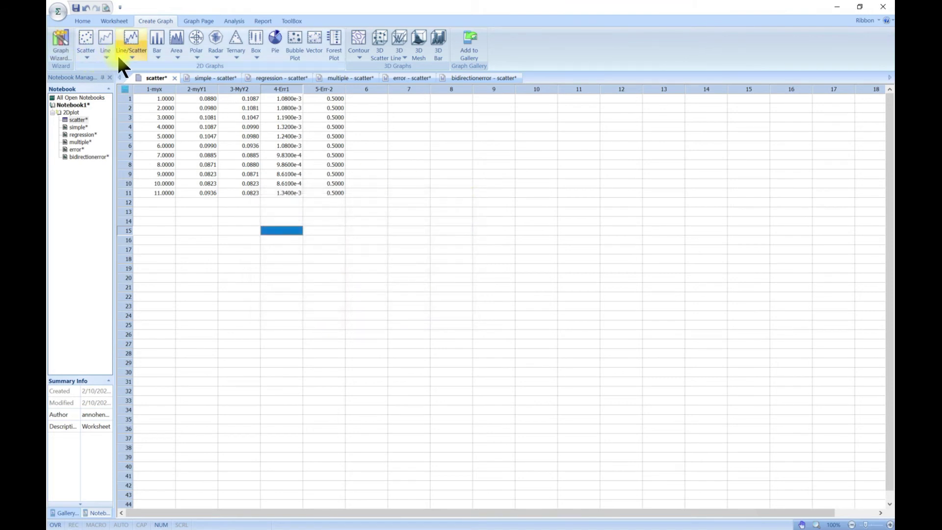
# - Start a Horizontal Dot Plot from the scatter group with the YX Pairs data format
pyautogui.click(93, 55)
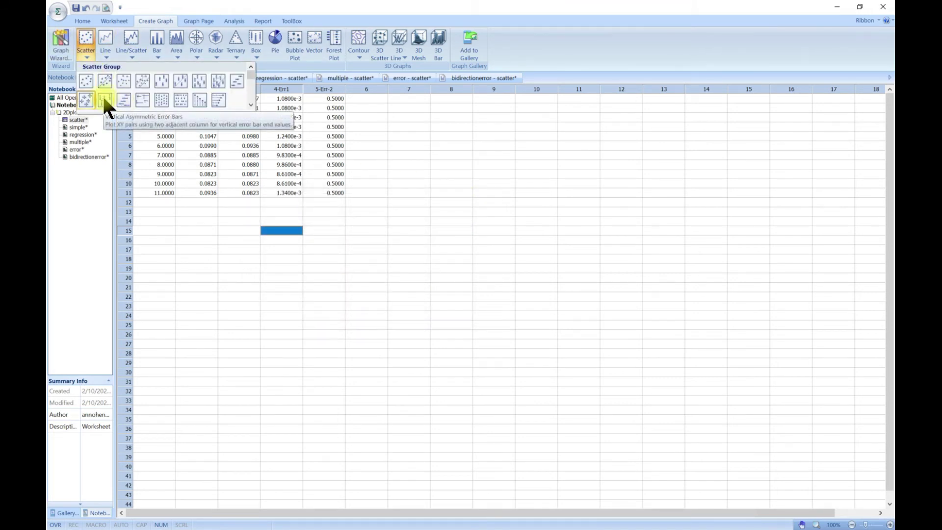
pyautogui.click(216, 103)
pyautogui.moveTo(442, 409); pyautogui.dragTo(364, 134)
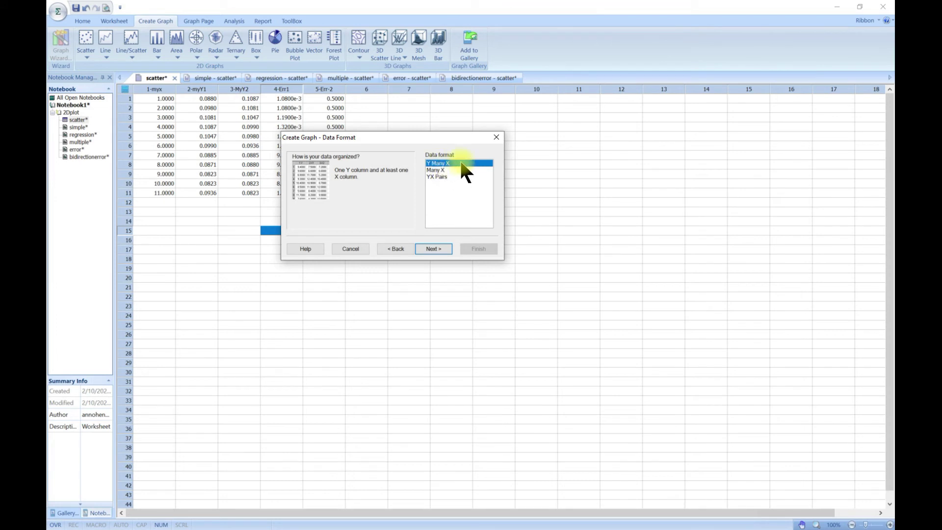
pyautogui.click(435, 176)
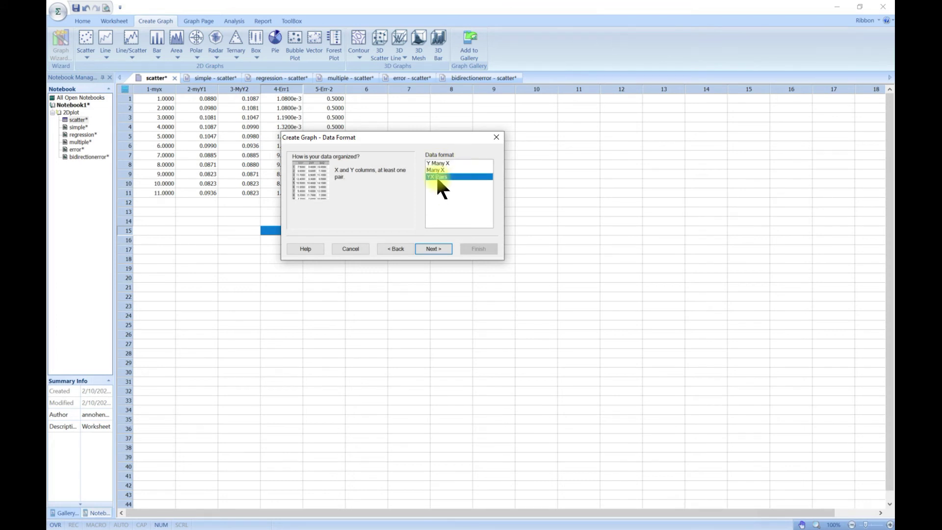
pyautogui.click(434, 248)
# - Assign 2-myY1 to Y 1, 1-myx to X 1 and 3-MyY2 to Y 2, and finish the horizontal dot plot
pyautogui.click(489, 163)
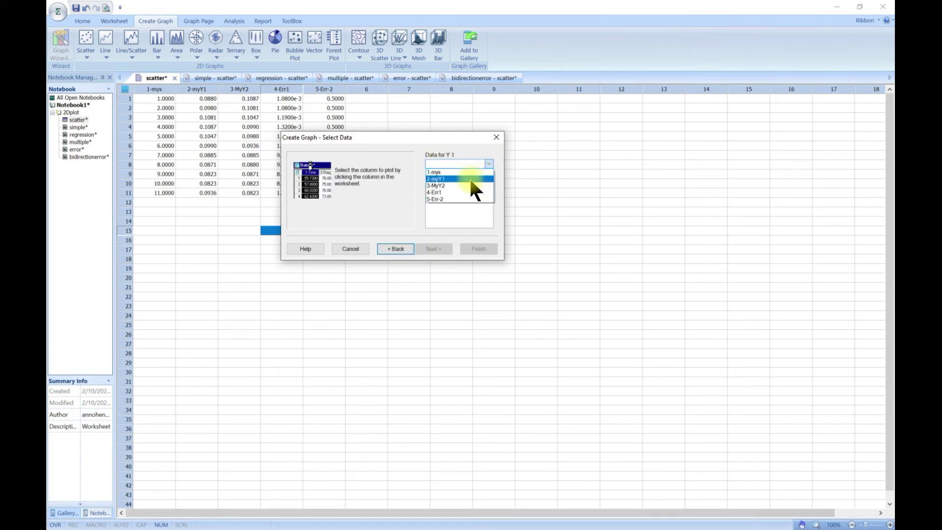
pyautogui.click(470, 180)
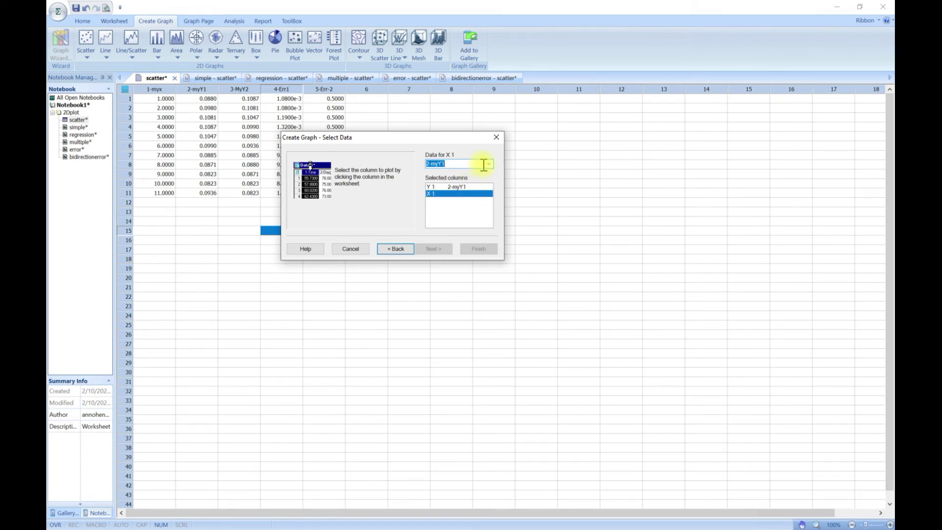
pyautogui.click(489, 162)
pyautogui.click(475, 172)
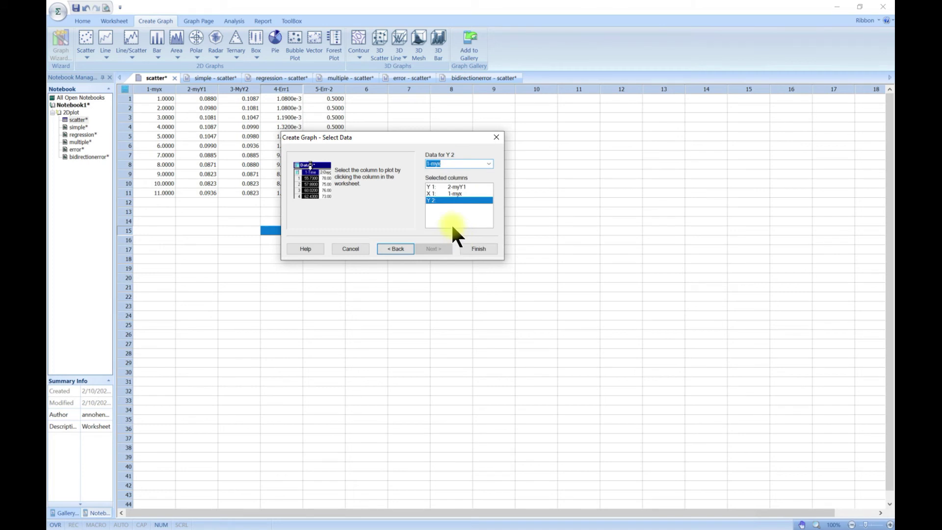
pyautogui.click(490, 162)
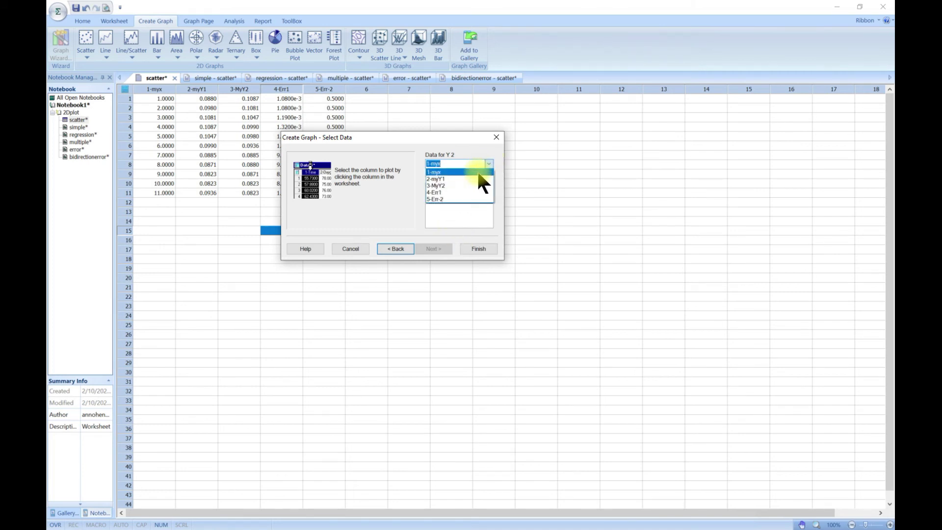
pyautogui.click(472, 163)
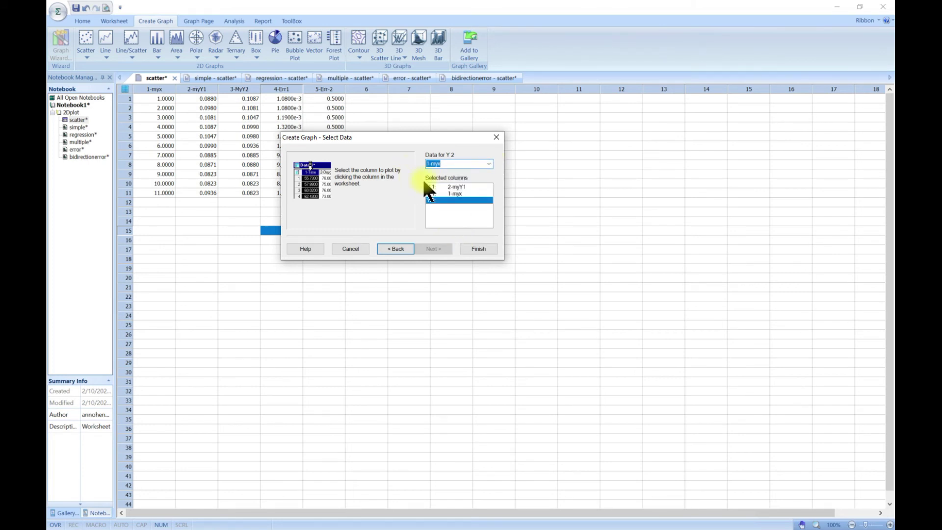
pyautogui.click(488, 162)
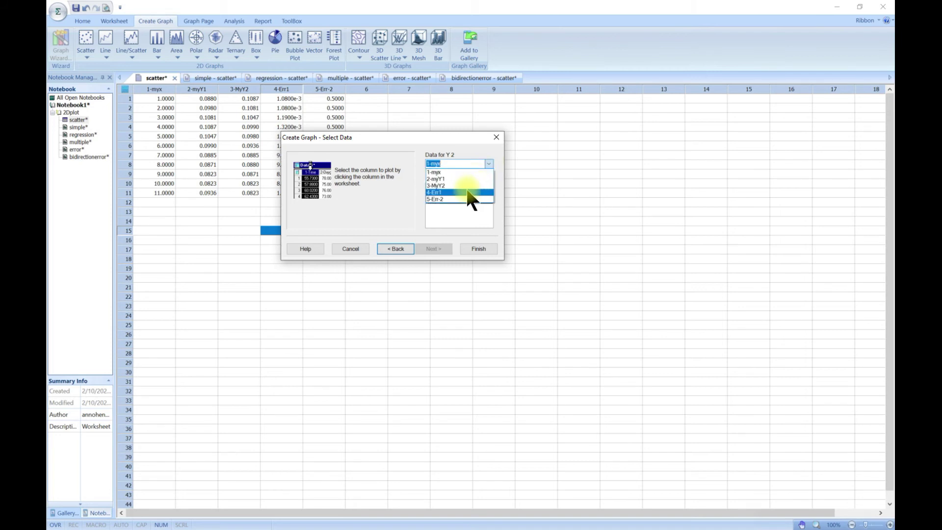
pyautogui.click(466, 187)
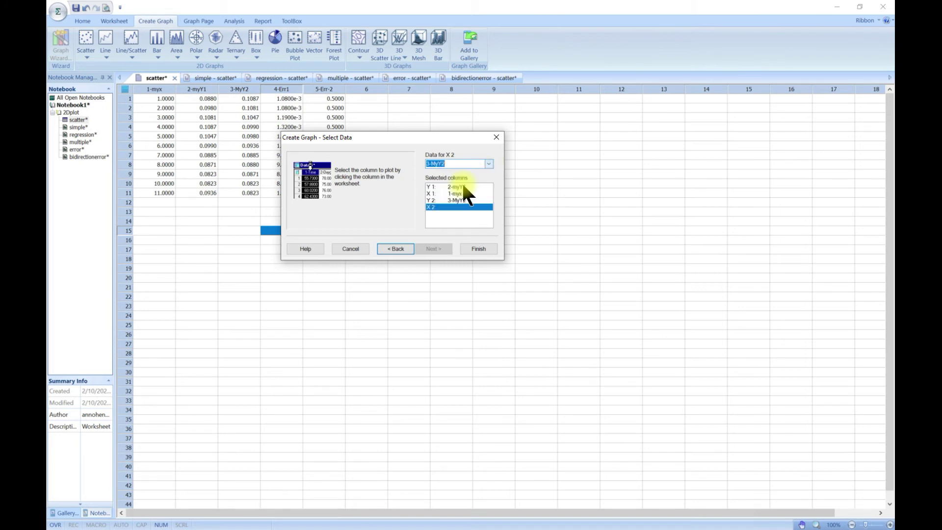
pyautogui.click(488, 249)
# - Move the horizontal dot plot off the bidirectional error bar graph and delete it
pyautogui.moveTo(522, 284); pyautogui.dragTo(535, 307)
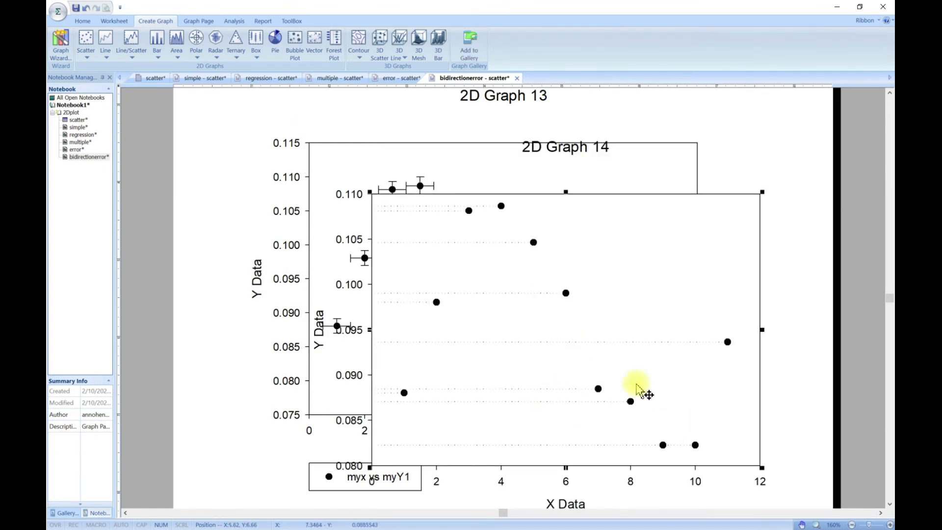
pyautogui.press('Delete')
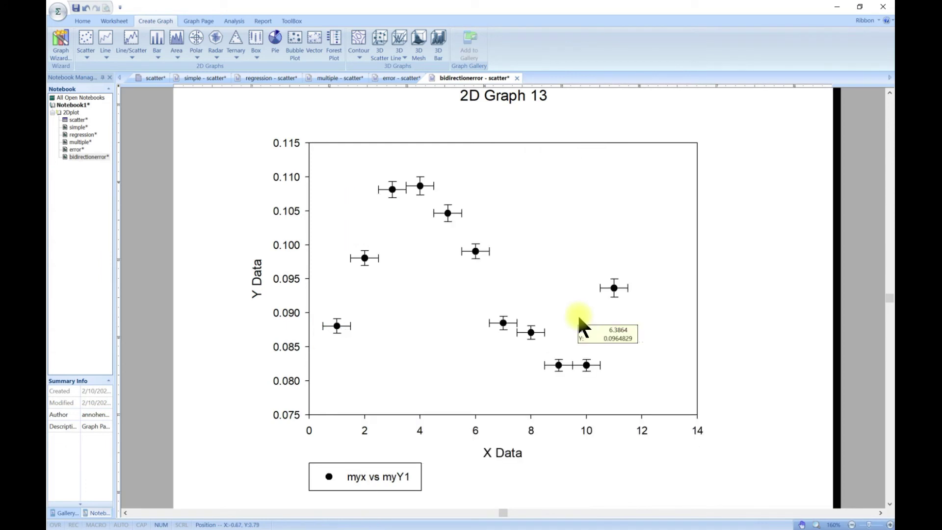
# - Start a Vertical Point Plot from the scatter group with the Many Y data format
pyautogui.click(93, 52)
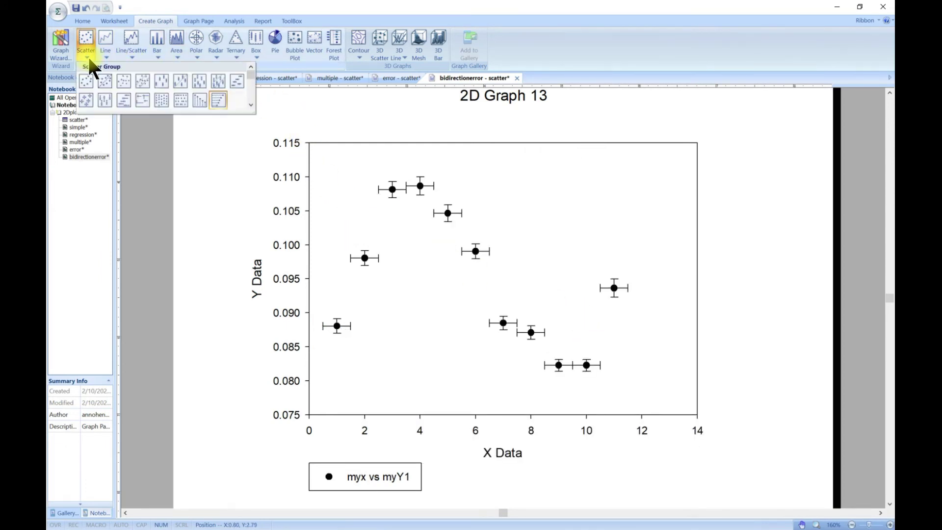
pyautogui.click(162, 102)
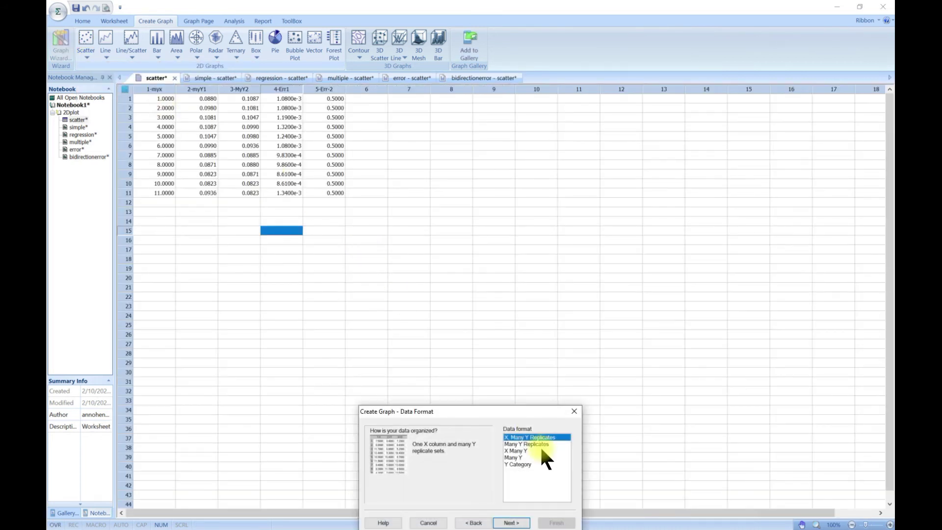
pyautogui.moveTo(501, 415); pyautogui.dragTo(431, 228)
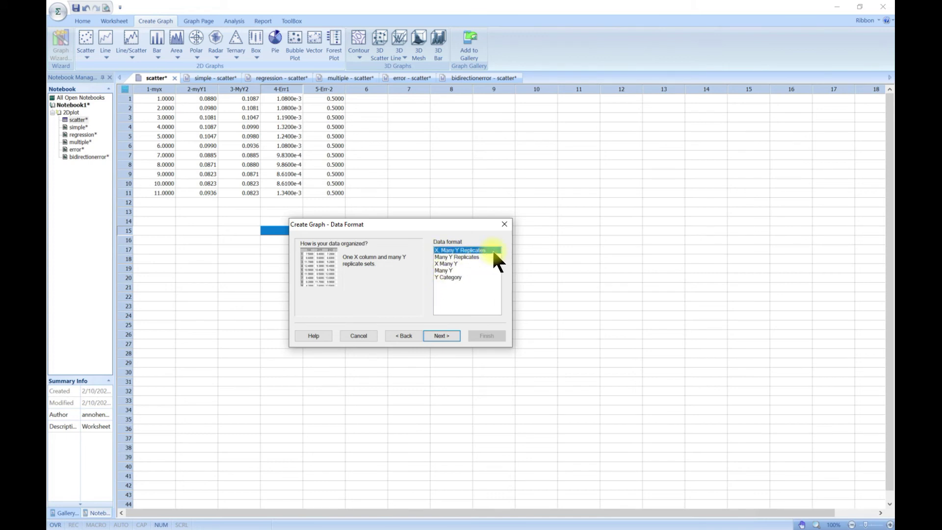
pyautogui.click(445, 270)
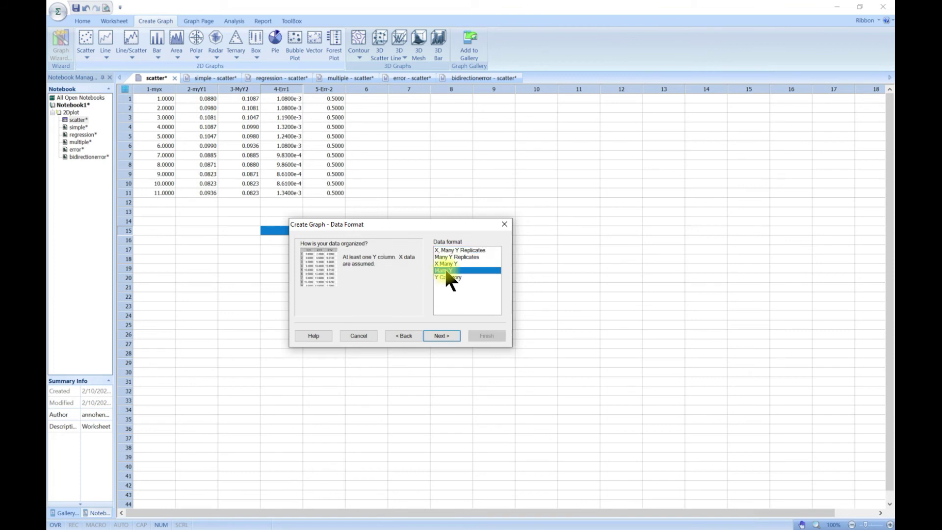
pyautogui.click(441, 336)
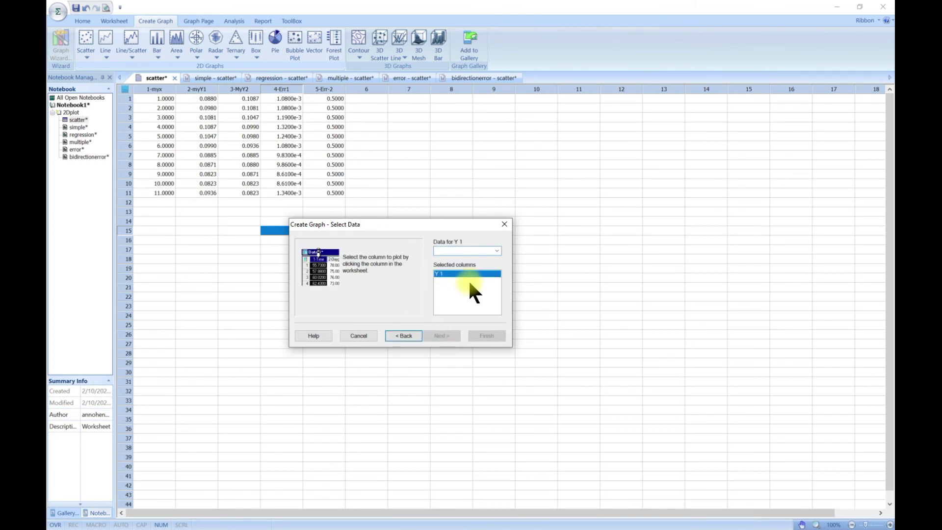
# - Assign 2-myY1 to Y 1 and 3-MyY2 to Y 2, and finish the vertical point plot
pyautogui.click(497, 250)
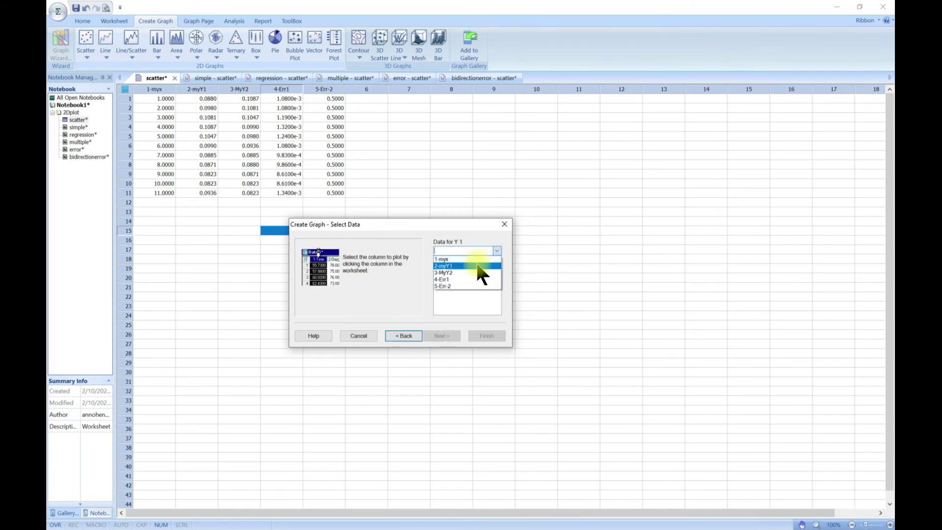
pyautogui.click(477, 266)
pyautogui.click(497, 250)
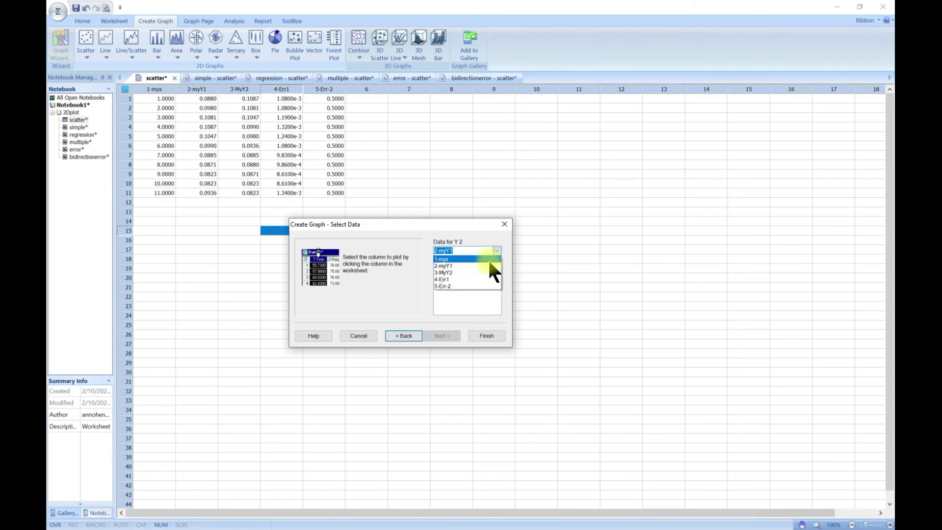
pyautogui.click(482, 273)
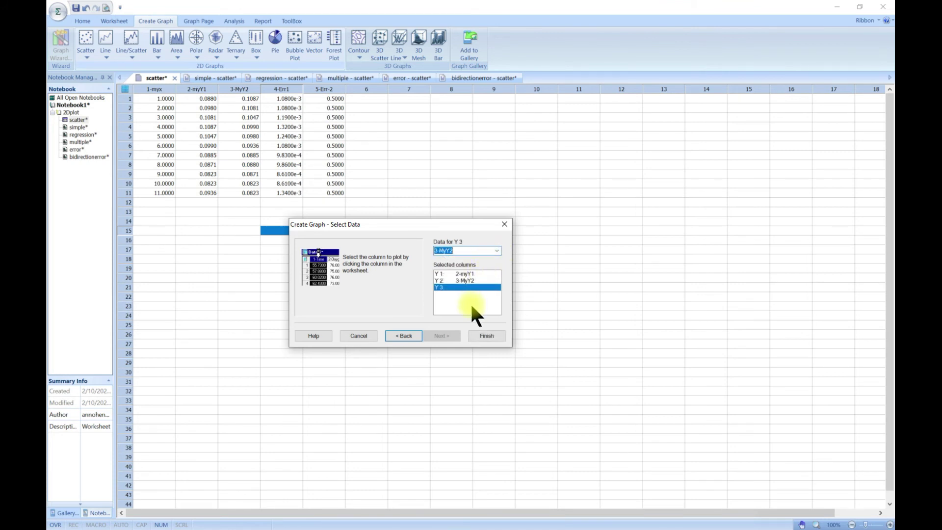
pyautogui.click(489, 336)
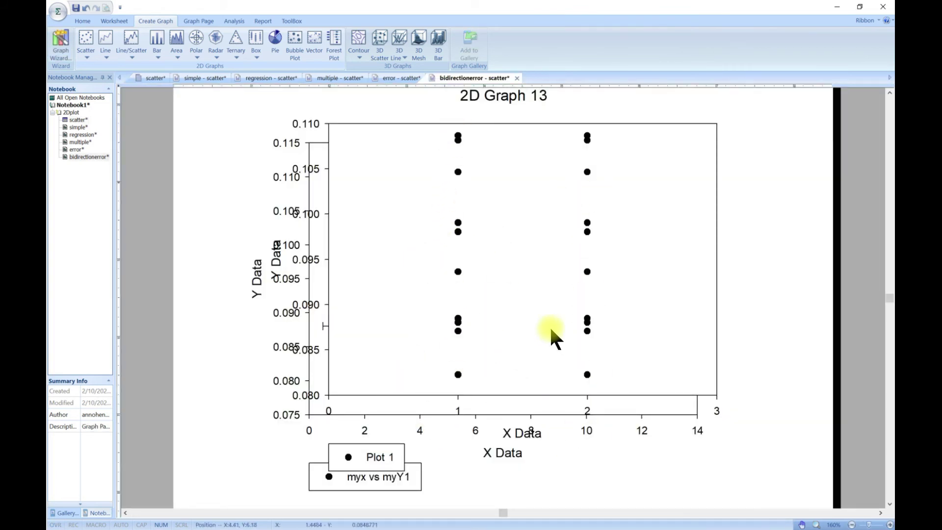
# - Move the vertical point plot away from the bidirectional error bar graph and delete it
pyautogui.click(677, 415)
pyautogui.moveTo(676, 415); pyautogui.dragTo(707, 427)
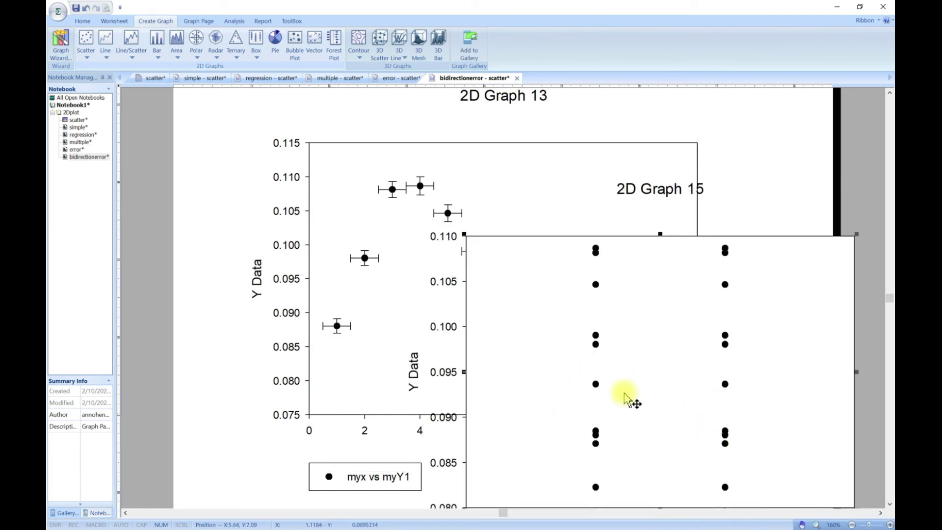
pyautogui.press('Delete')
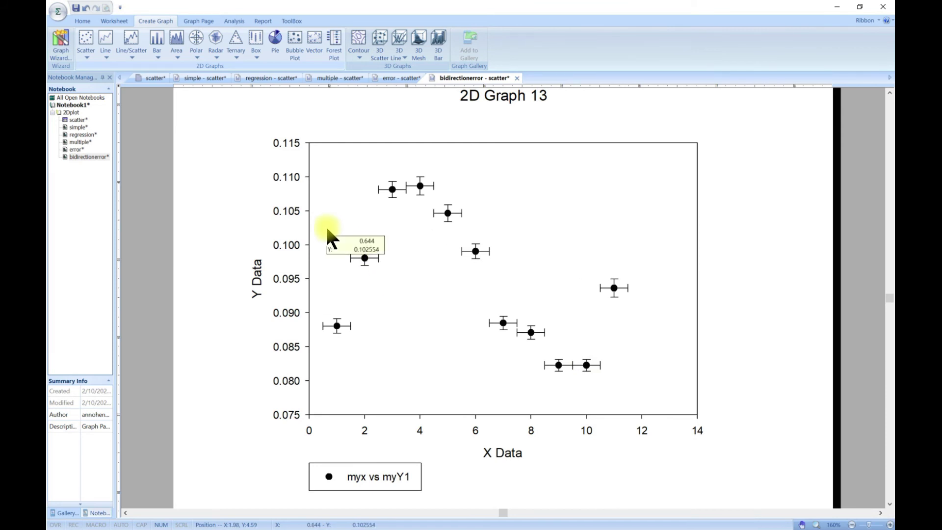
# - Open the scatter group's graph types to choose another plot style
pyautogui.click(88, 57)
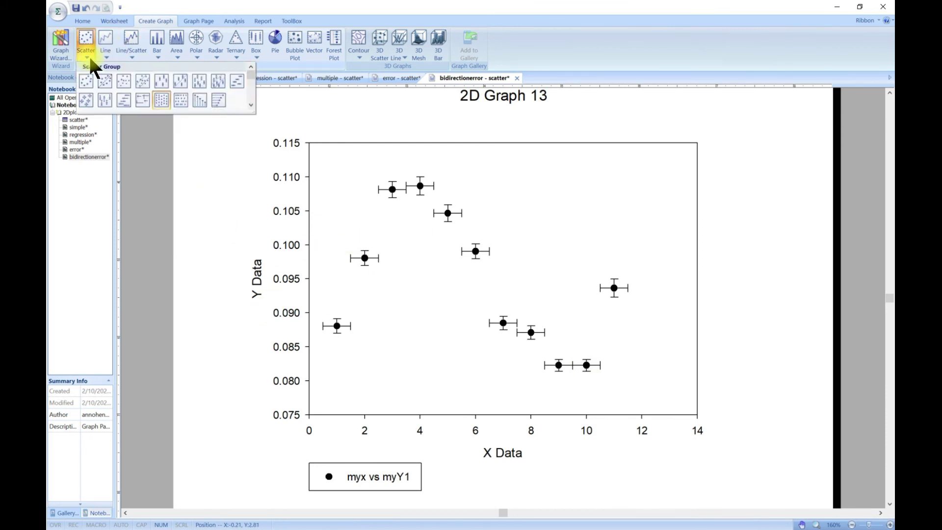